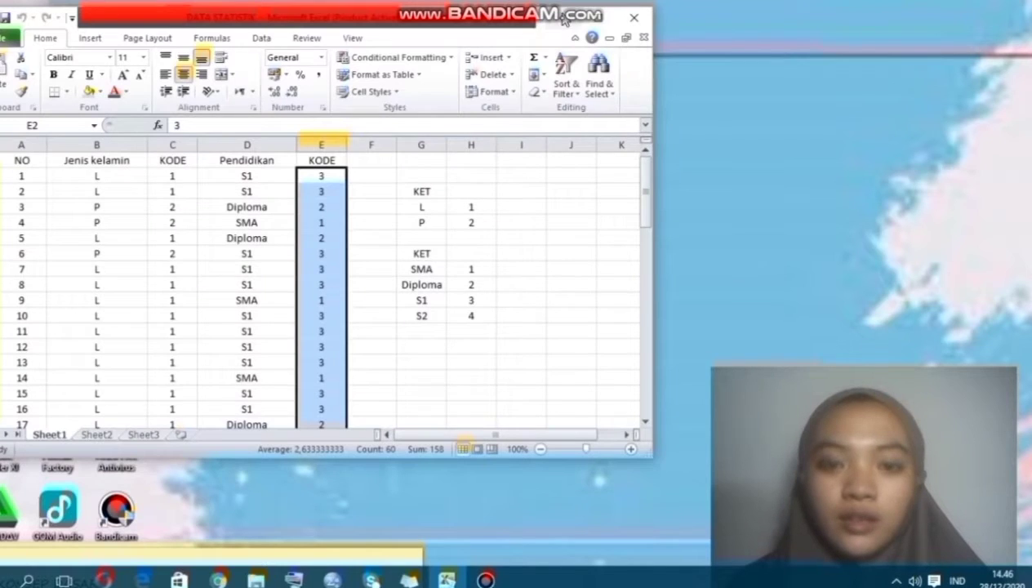
Step: Switch from Excel to the untitled dataset in SPSS Statistics Data Editor to view it, and return to the desktop
left_click(571, 15)
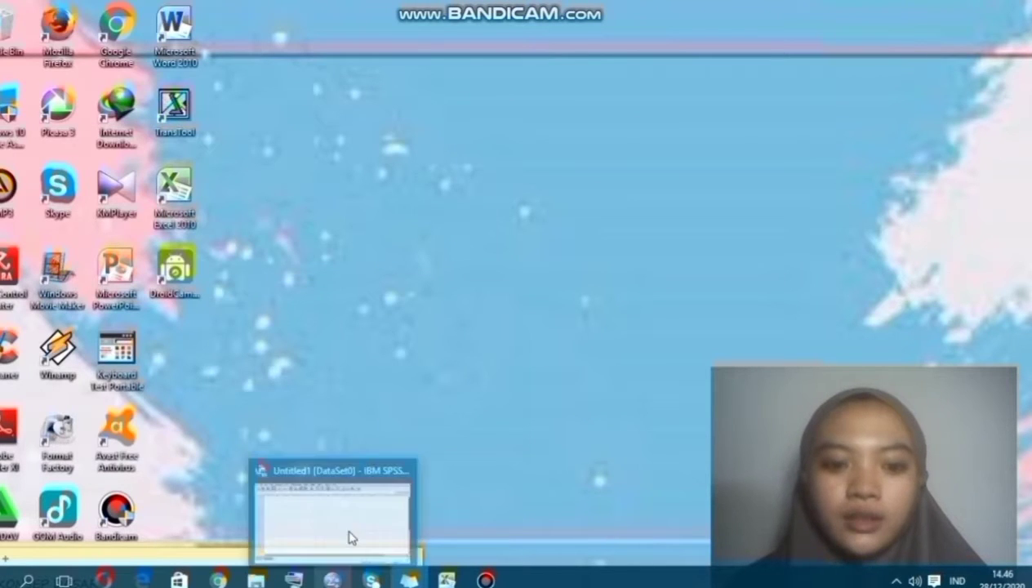
left_click(350, 532)
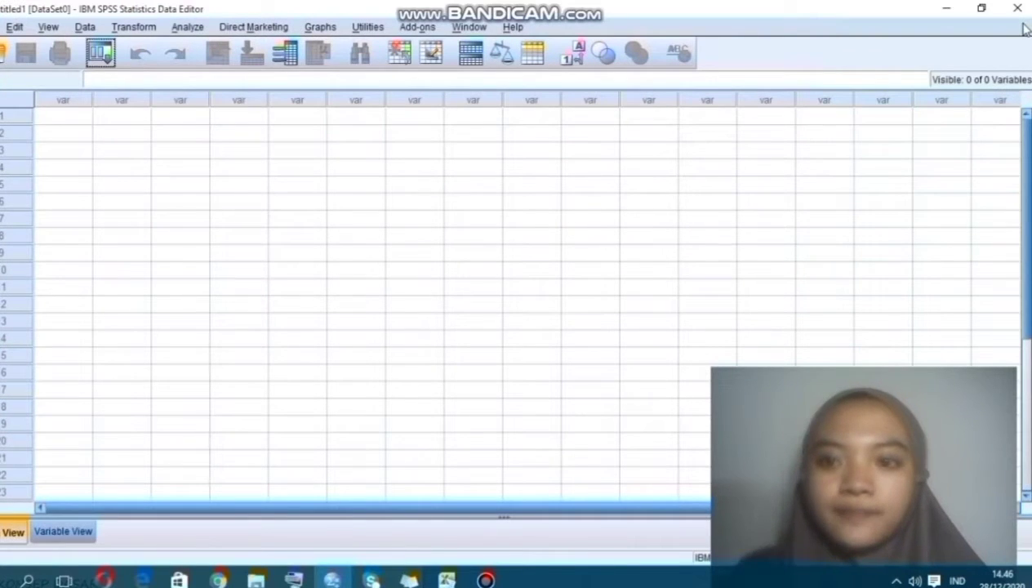
left_click(946, 9)
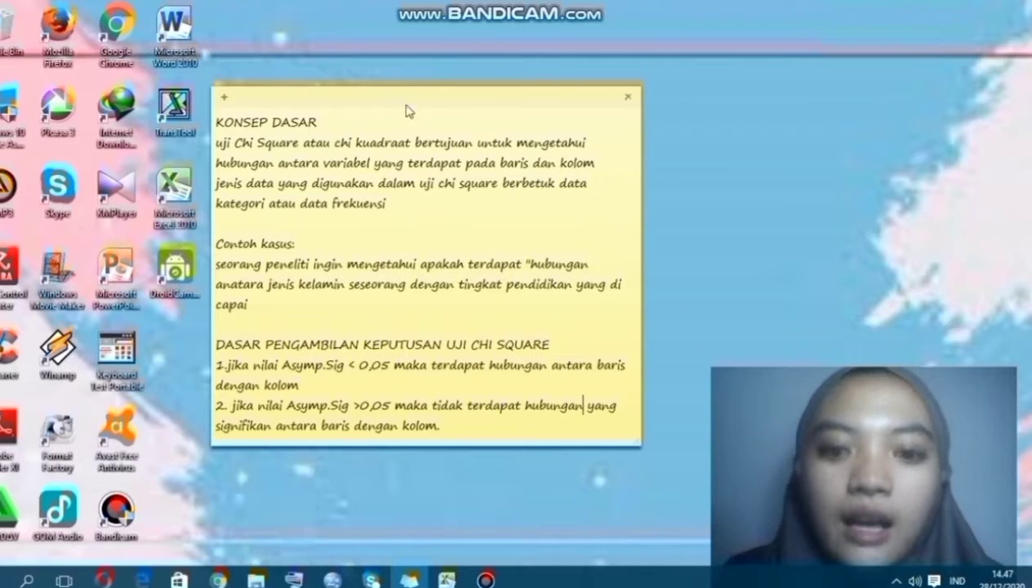
Step: Move the Chi Square sticky note out of the way and bring up the DATA STATISTIK workbook in Excel, maximized
left_click_drag(406, 101, 283, 549)
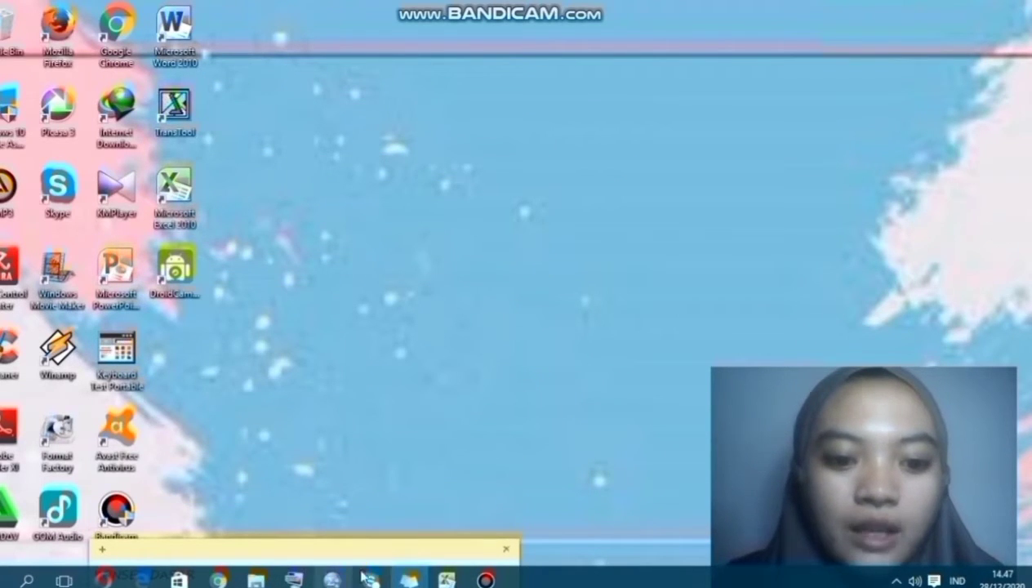
mouse_move(365, 577)
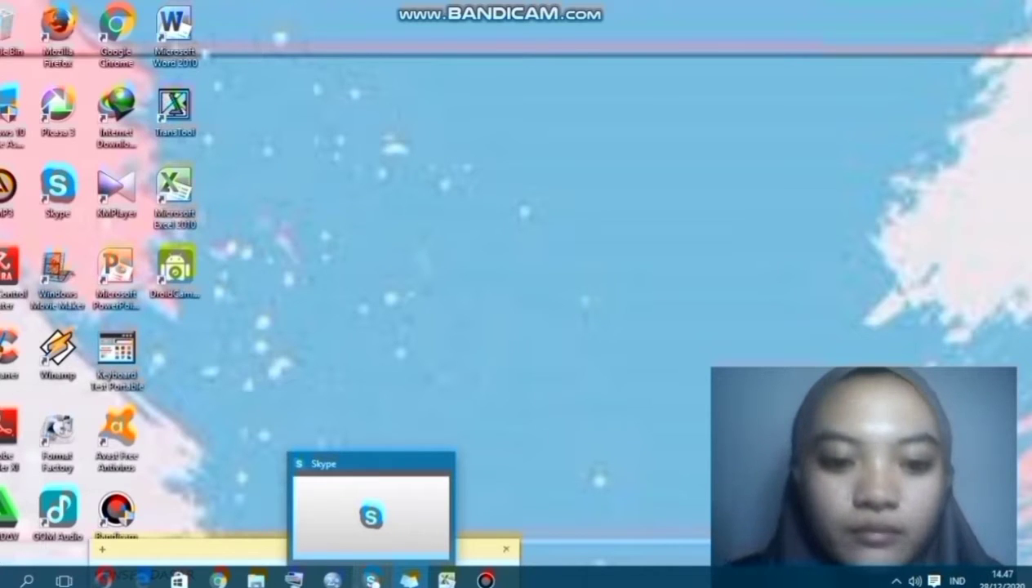
left_click(446, 578)
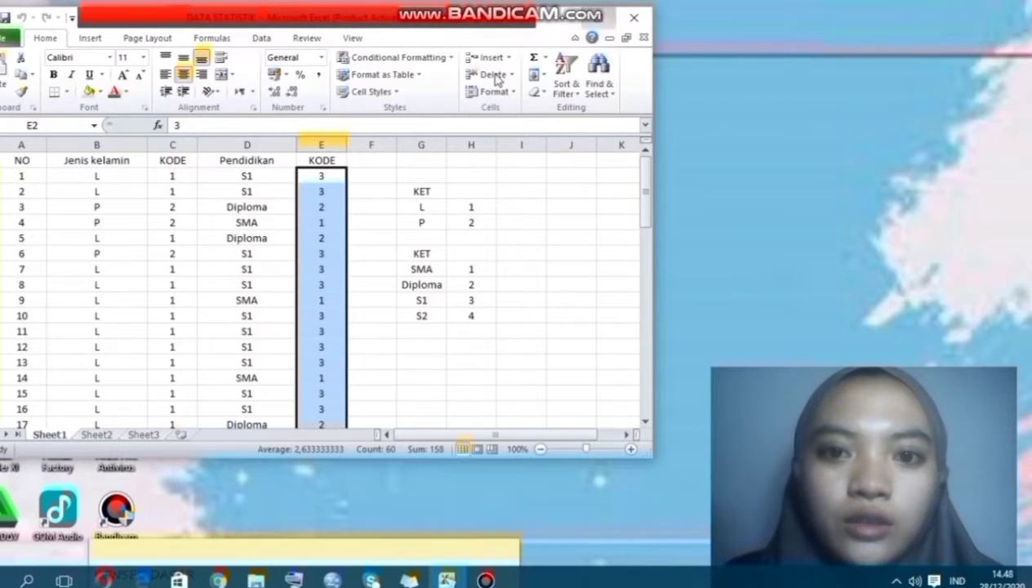
left_click(603, 18)
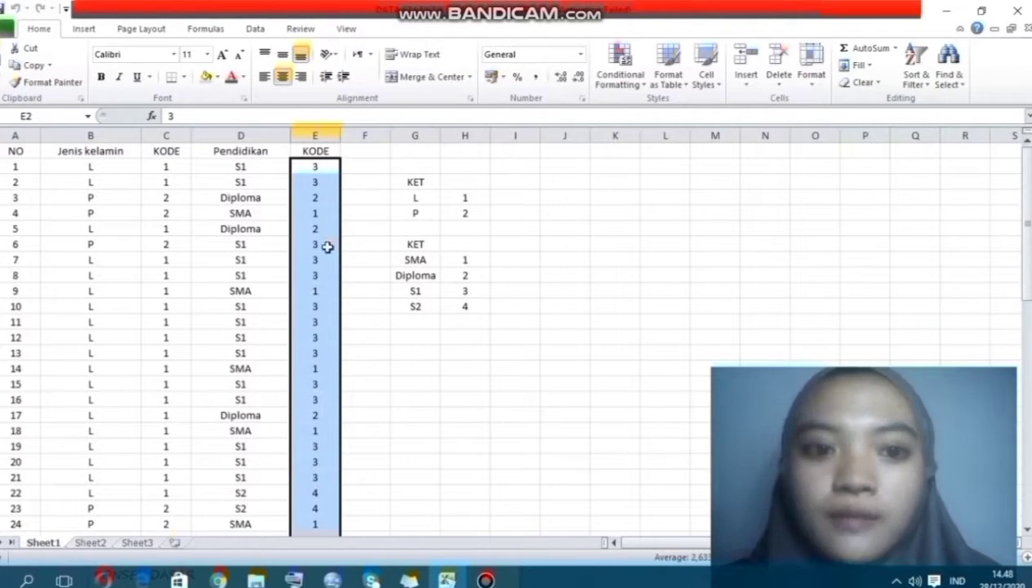
Step: Copy the KODE values of the Jenis kelamin variable for records 1 to 60, without the header
scroll(330, 207, "down", 1)
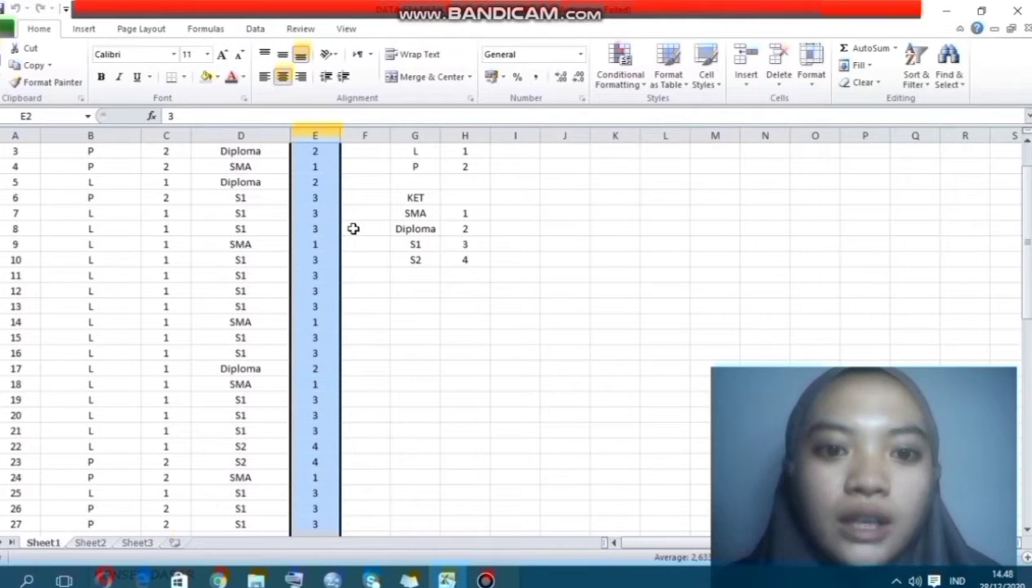
scroll(353, 229, "up", 1)
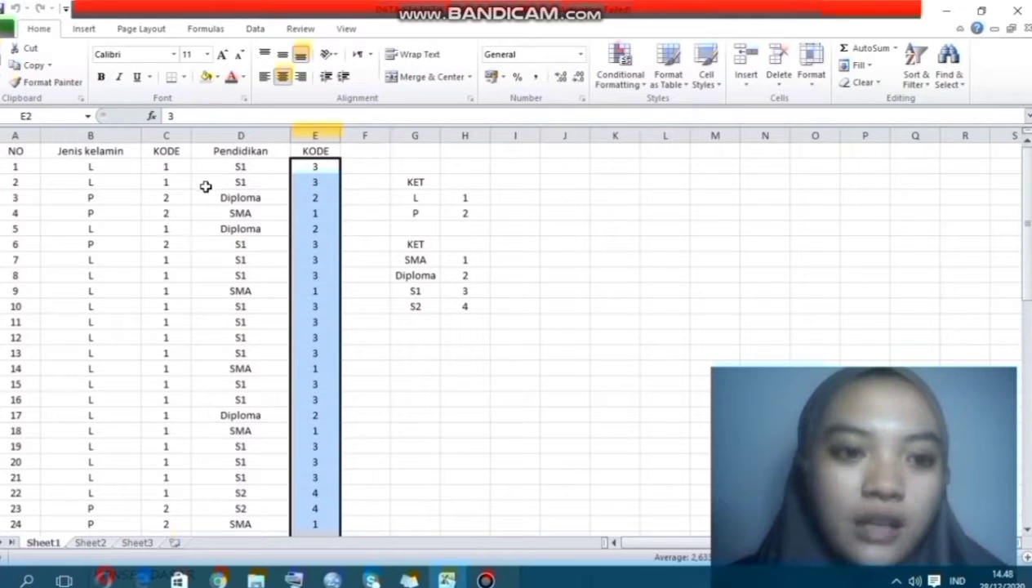
scroll(204, 188, "down", 1)
scroll(206, 192, "up", 1)
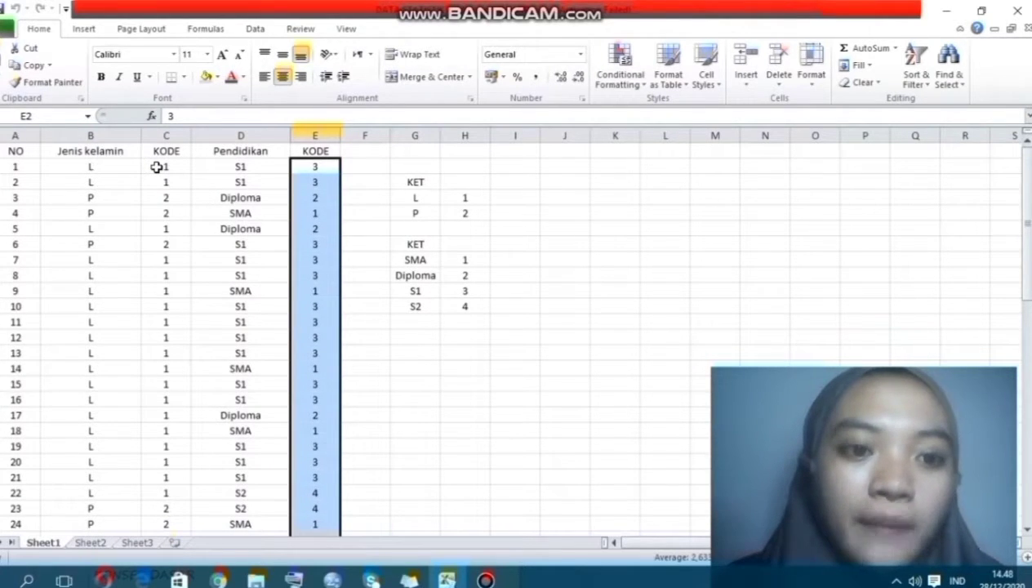
left_click_drag(156, 167, 162, 385)
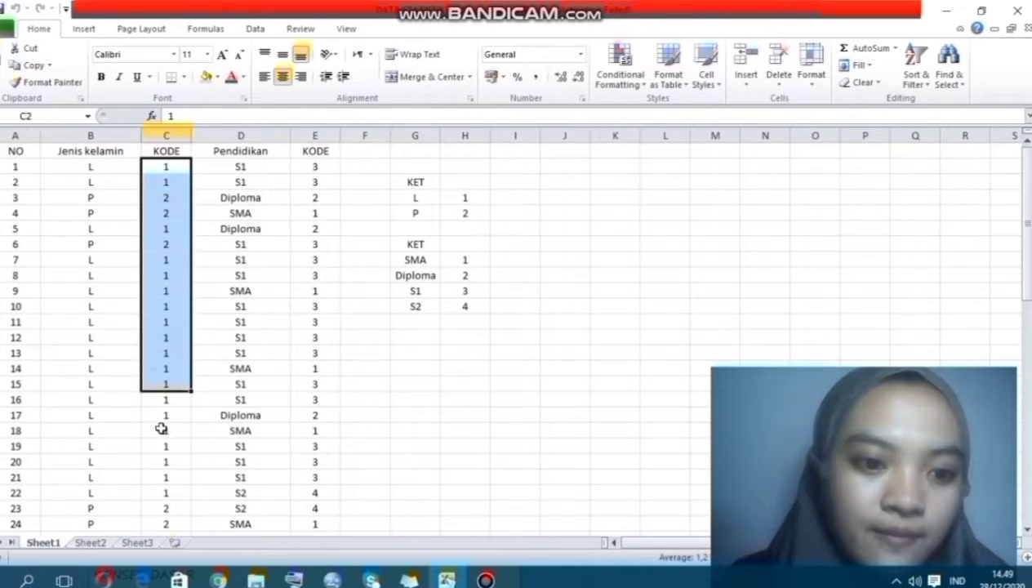
left_click_drag(166, 320, 163, 275)
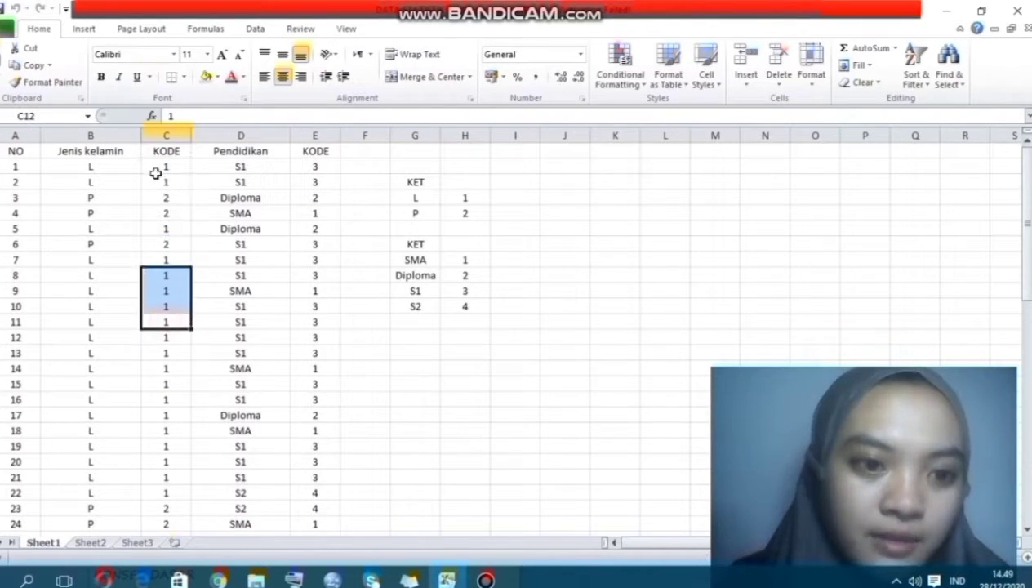
left_click_drag(156, 168, 166, 501)
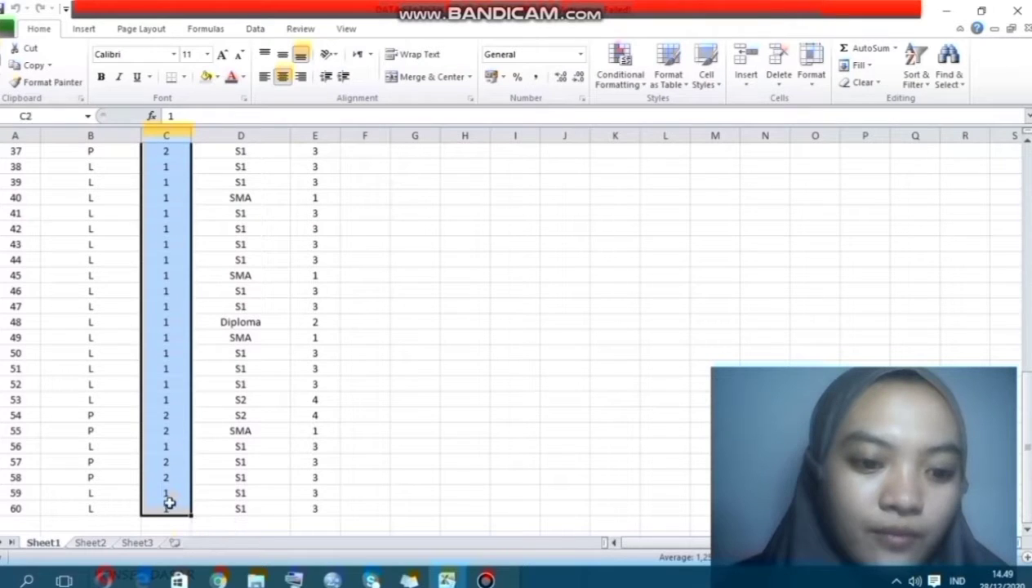
right_click(169, 495)
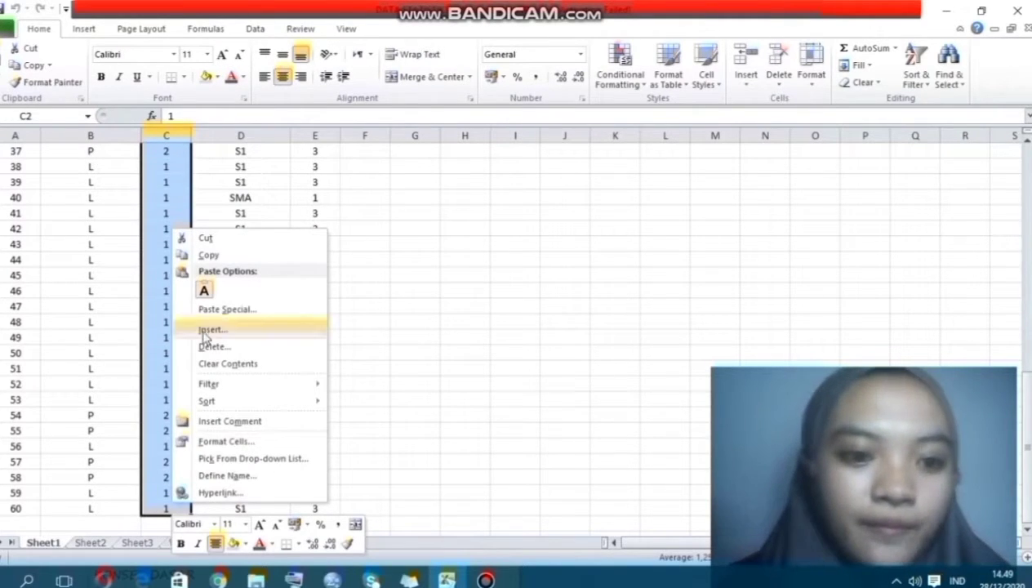
left_click(208, 255)
scroll(245, 327, "up", 12)
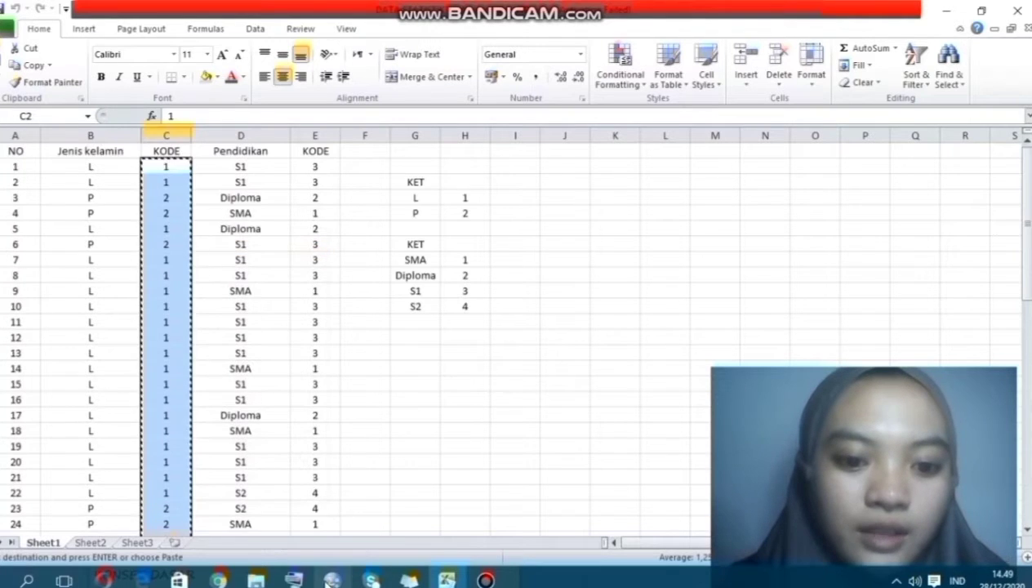
Step: Switch to SPSS, paste the gender codes into the first column from row 1, and return to the Excel workbook
key("alt+Tab")
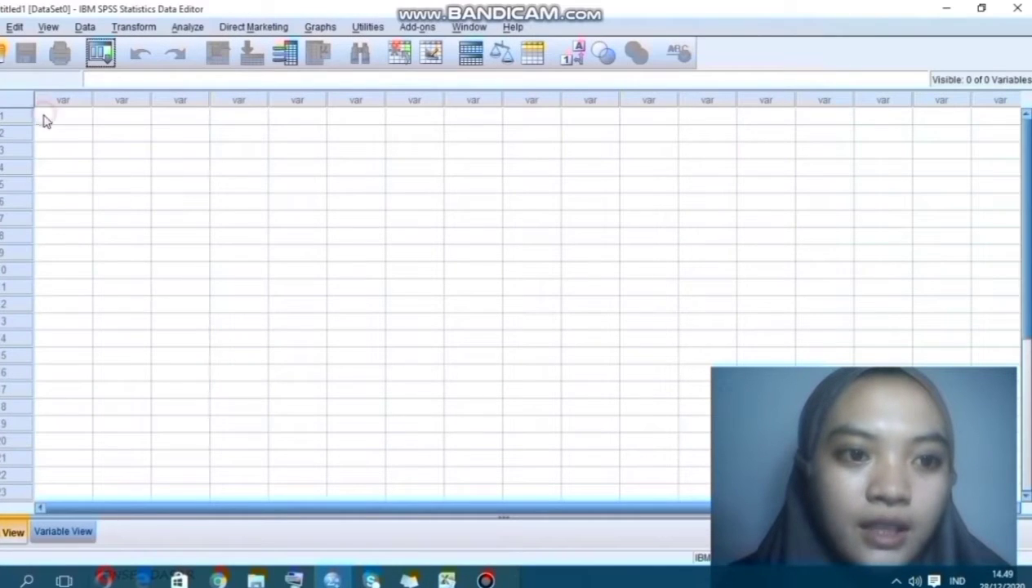
left_click(51, 120)
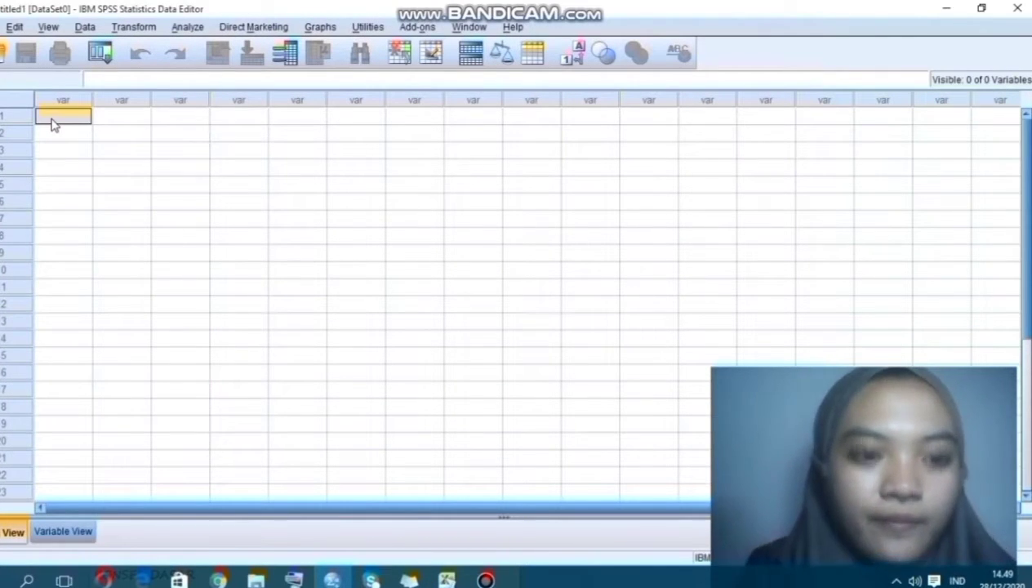
key("ctrl+v")
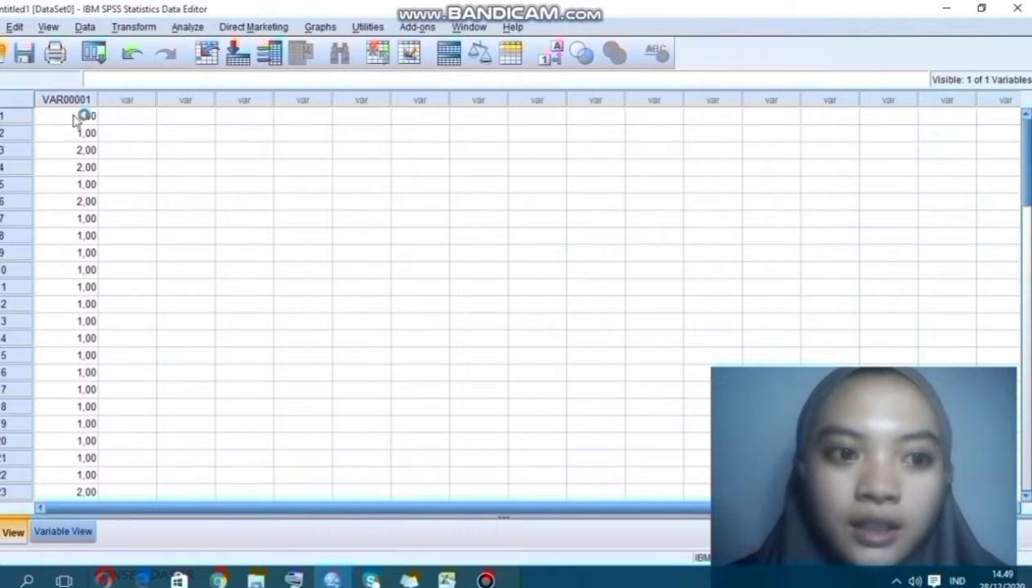
left_click(950, 7)
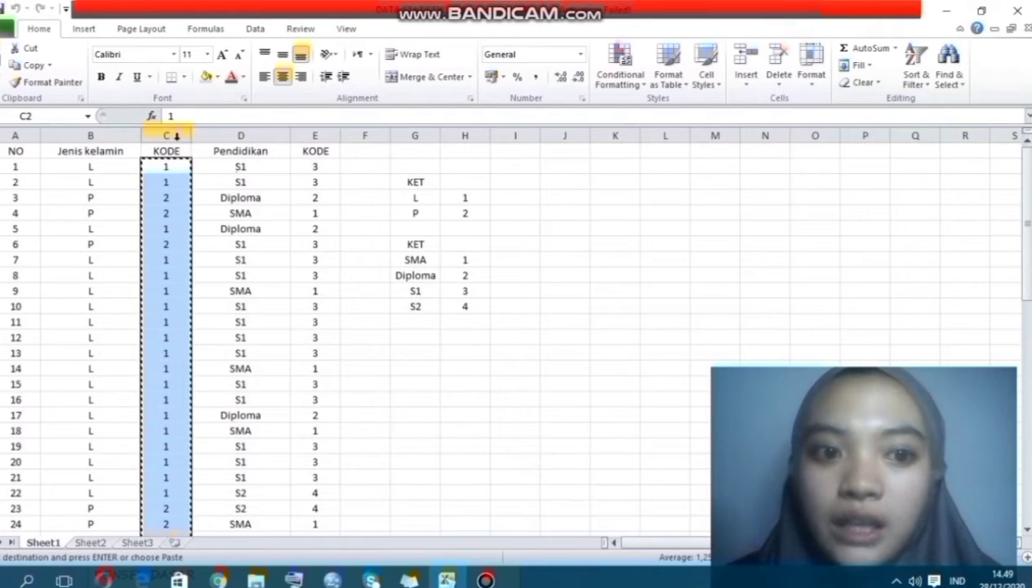
left_click_drag(296, 168, 325, 504)
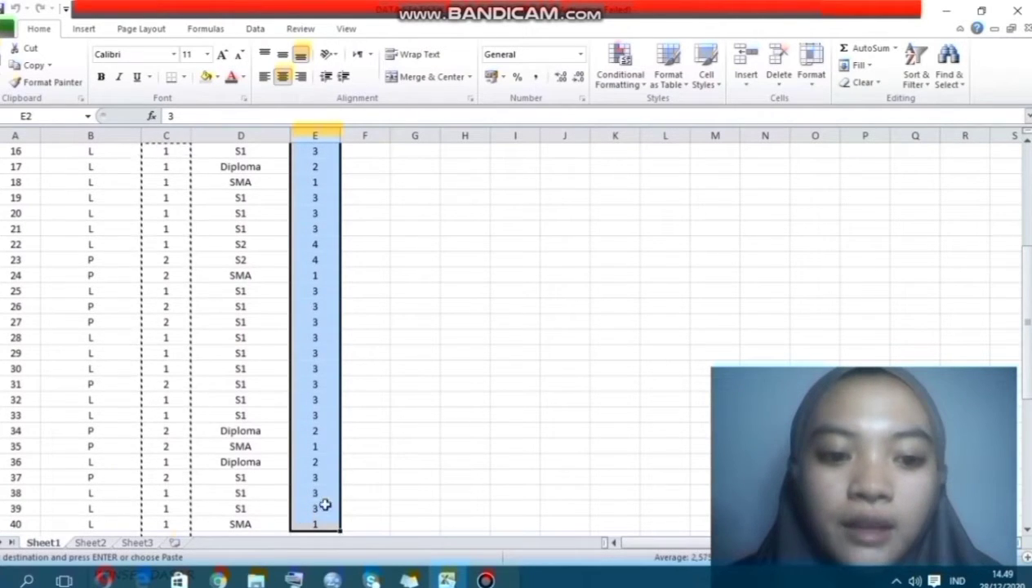
left_click(464, 462)
scroll(365, 389, "up", 5)
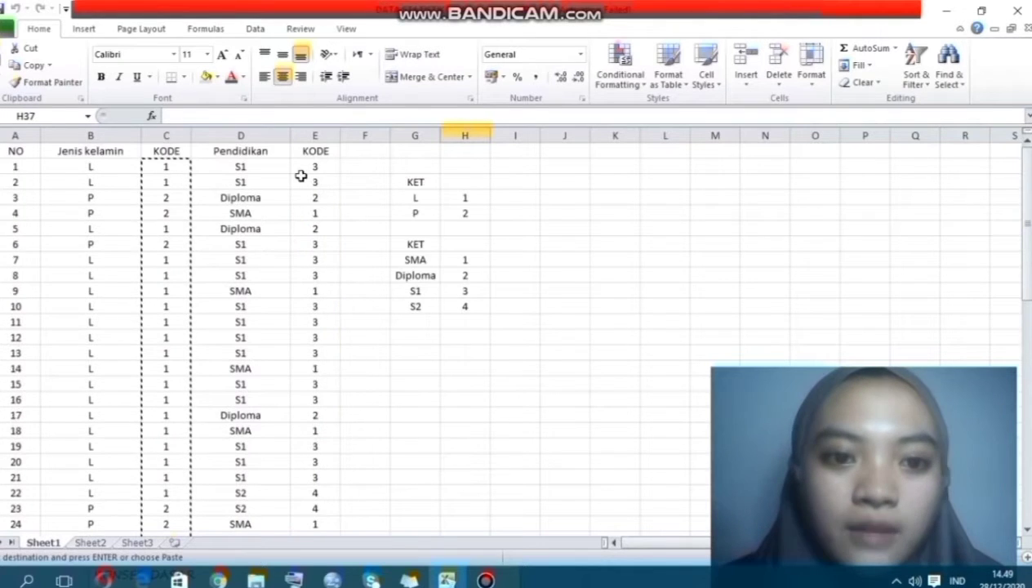
Step: Copy the KODE values of the Pendidikan variable for records 1 to 60, without the header
left_click_drag(302, 166, 321, 488)
right_click(321, 489)
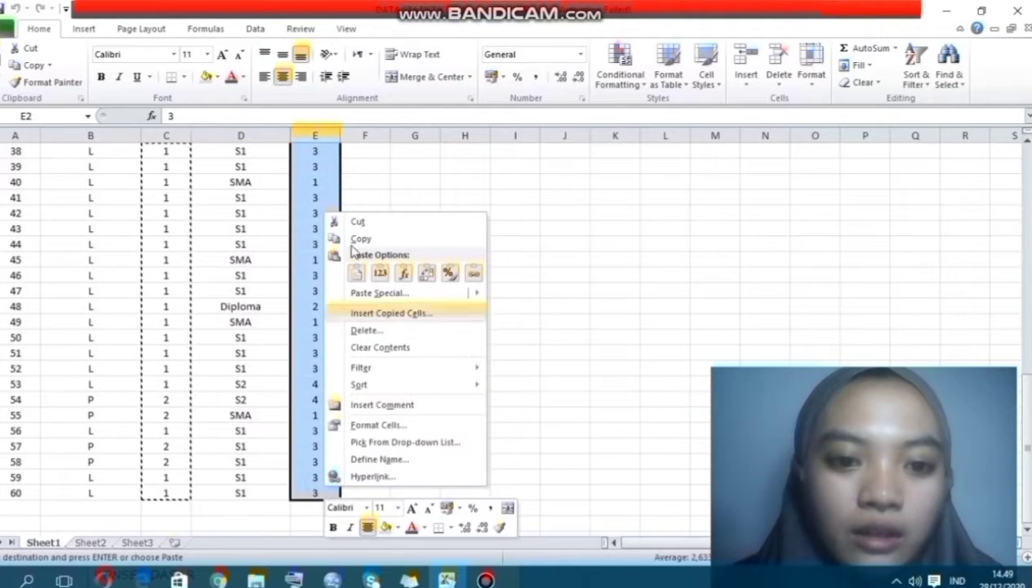
left_click(359, 239)
scroll(352, 327, "up", 12)
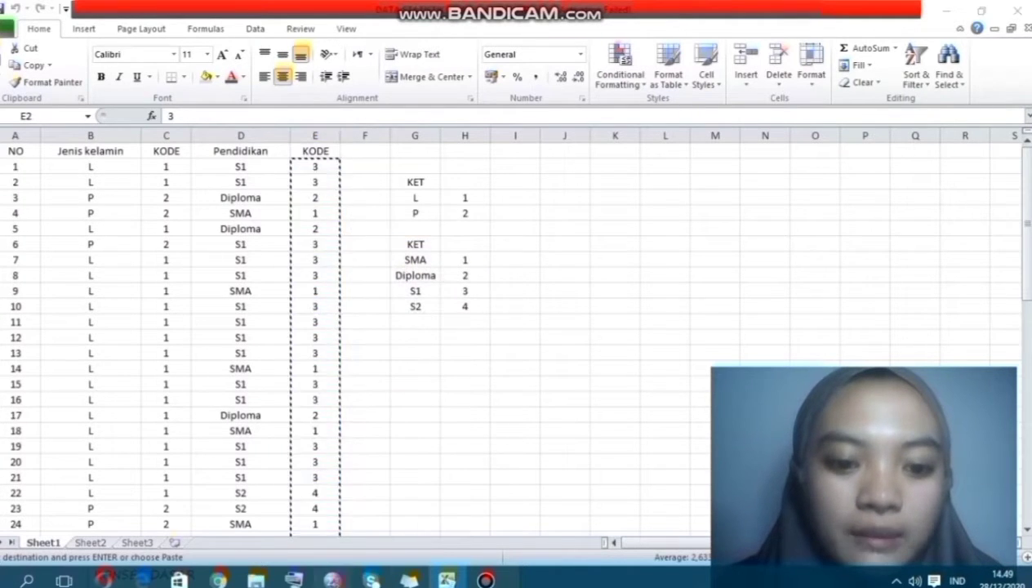
Step: Switch to SPSS and paste the education codes into the second column from row 1
left_click(332, 580)
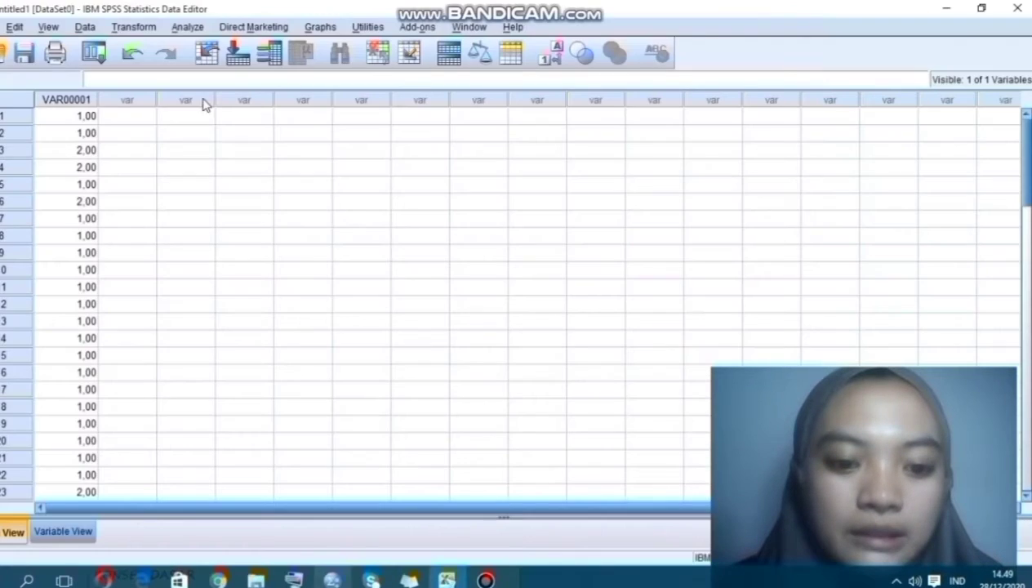
left_click(127, 119)
right_click(126, 118)
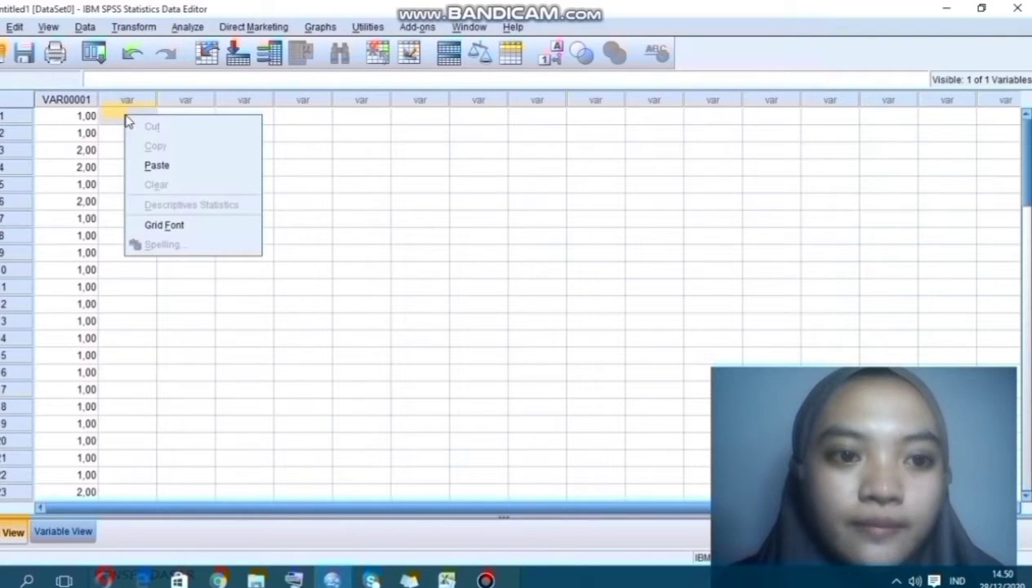
left_click(159, 164)
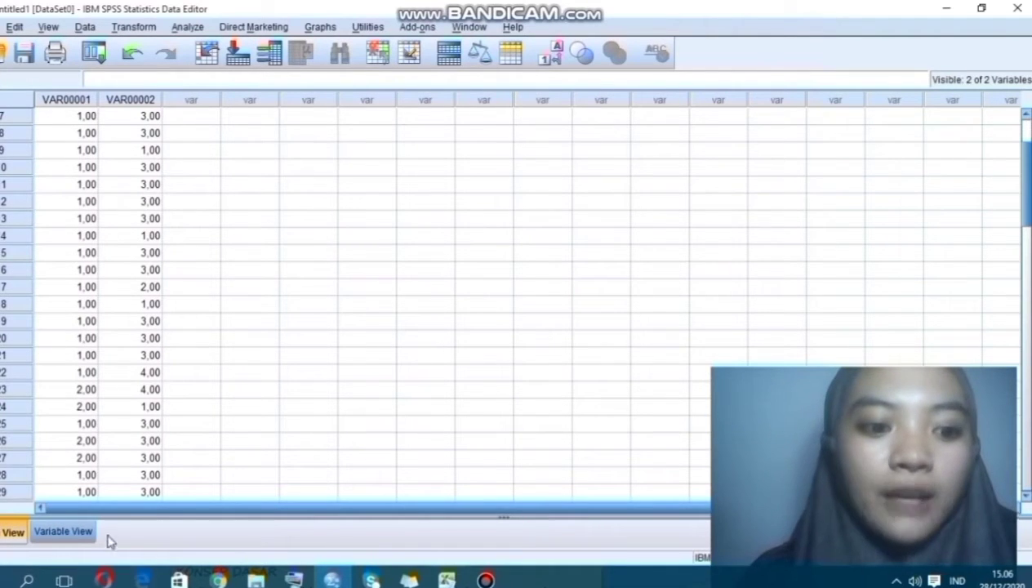
Step: In the variable definitions, rename the first variable JK and give it the label Jenis Kelamin
left_click(67, 532)
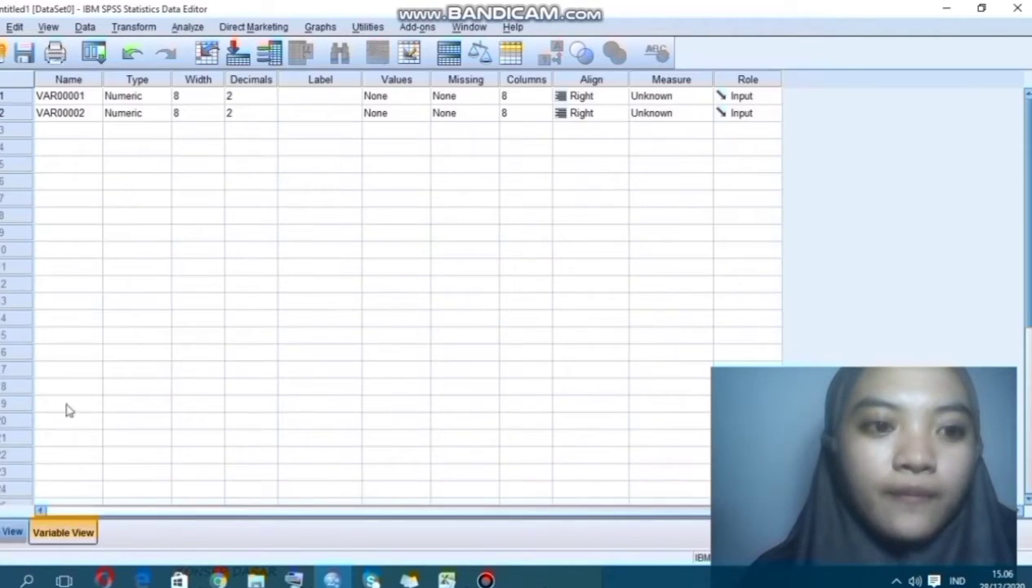
left_click(12, 533)
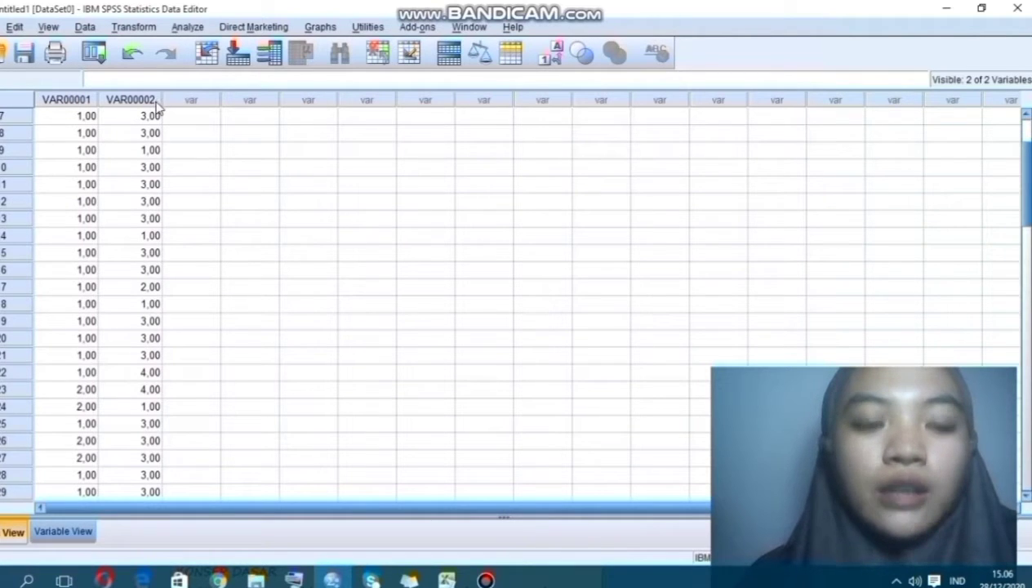
left_click(54, 532)
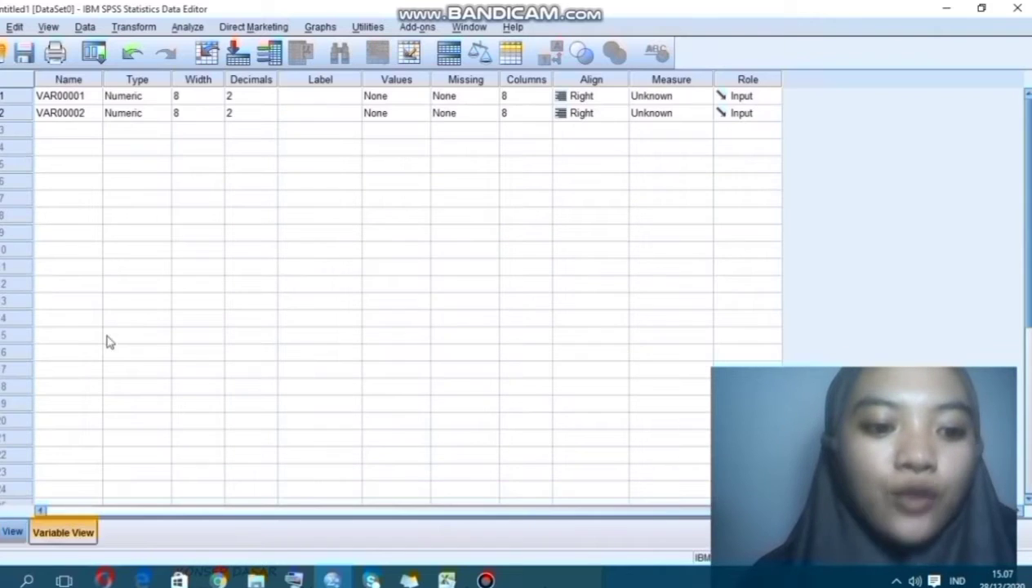
left_click(78, 98)
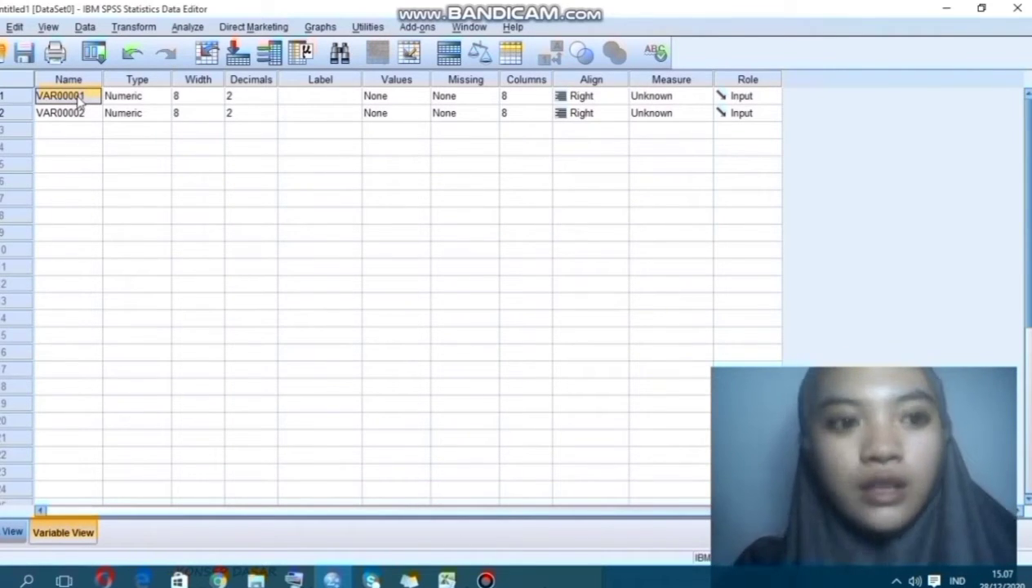
type("jk")
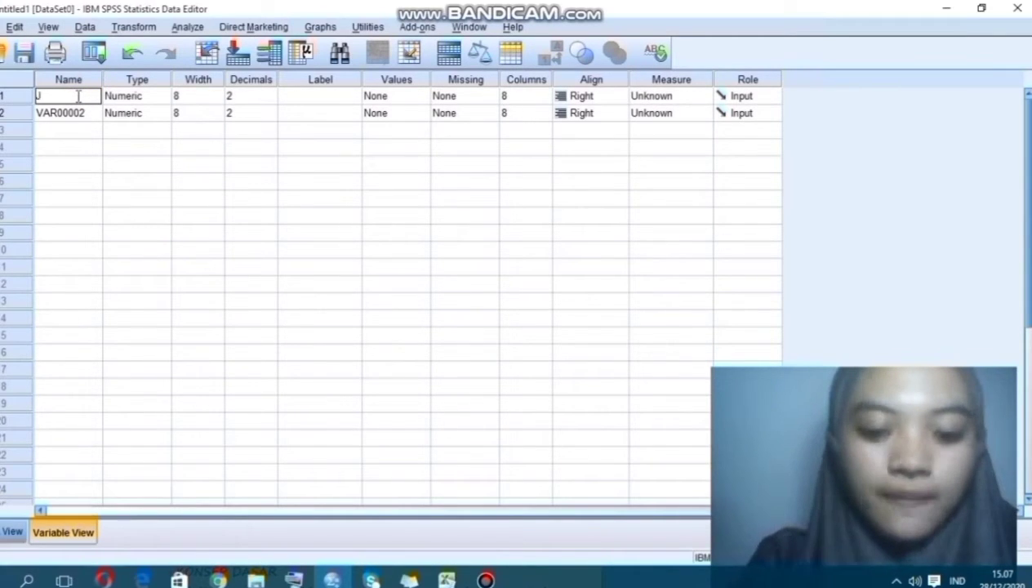
left_click(308, 98)
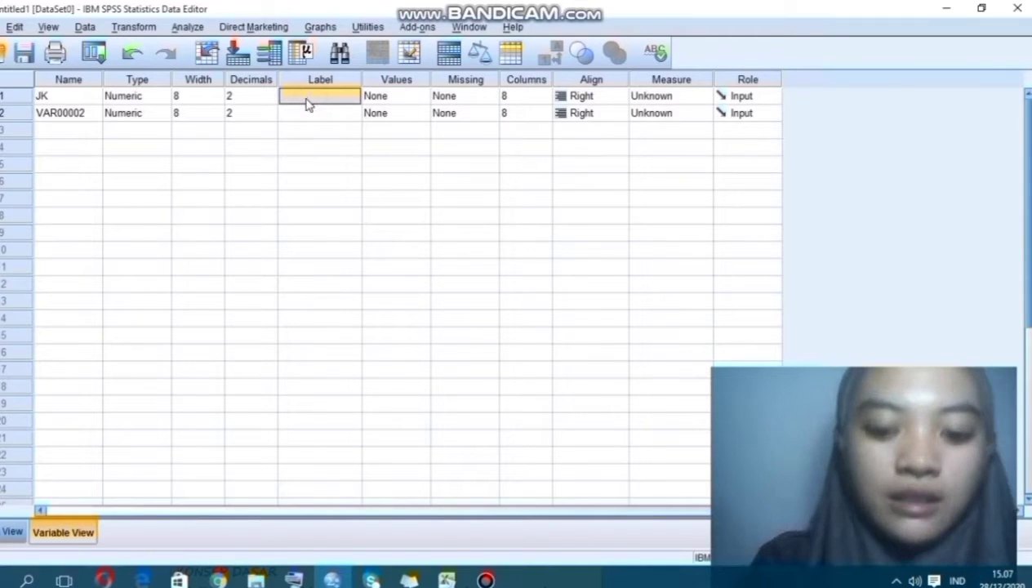
type("Jenis Kelamin")
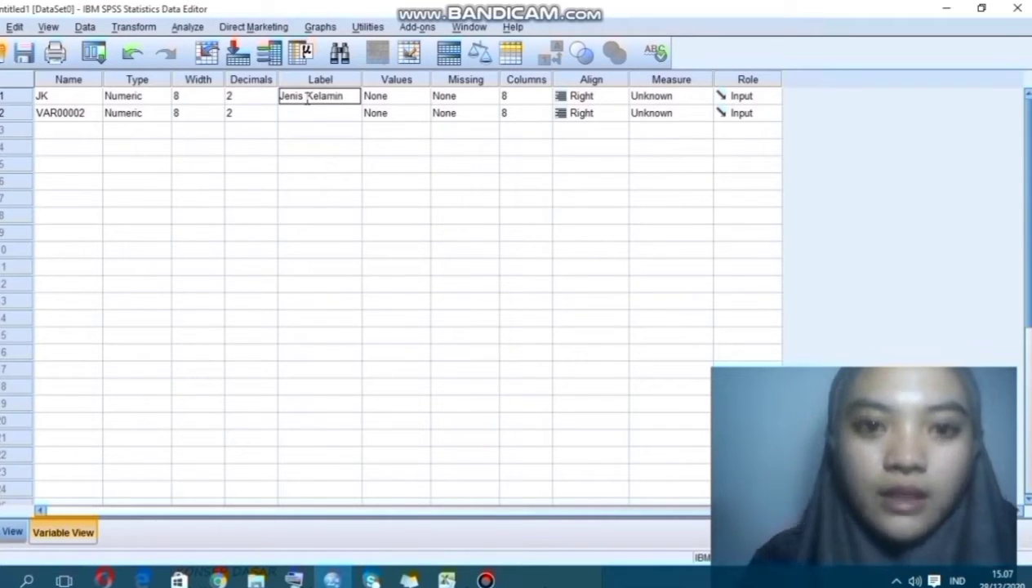
Step: Define the value labels of the JK variable as 1 = L and 2 = P
left_click(419, 97)
left_click(421, 96)
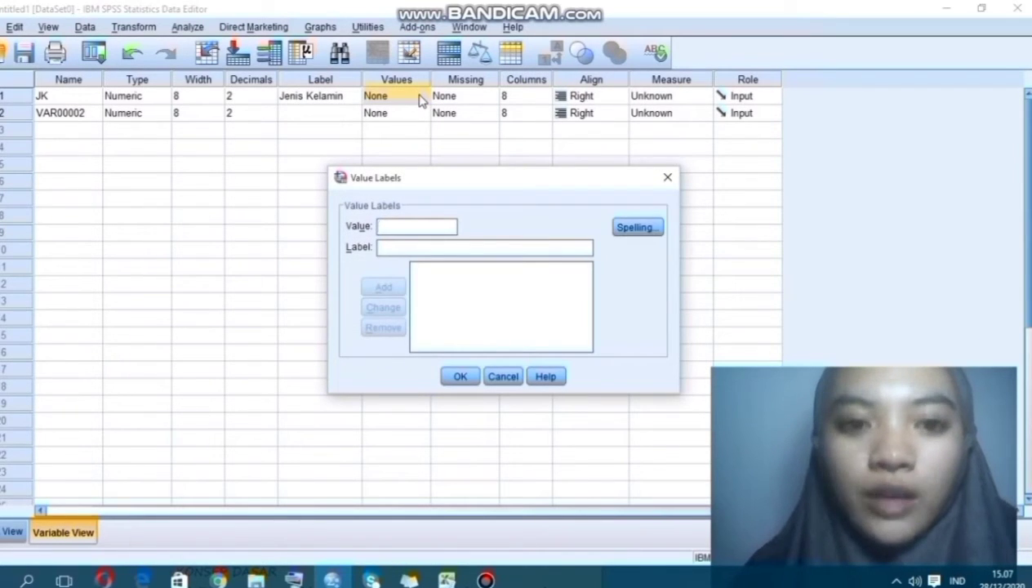
type("1")
left_click(412, 249)
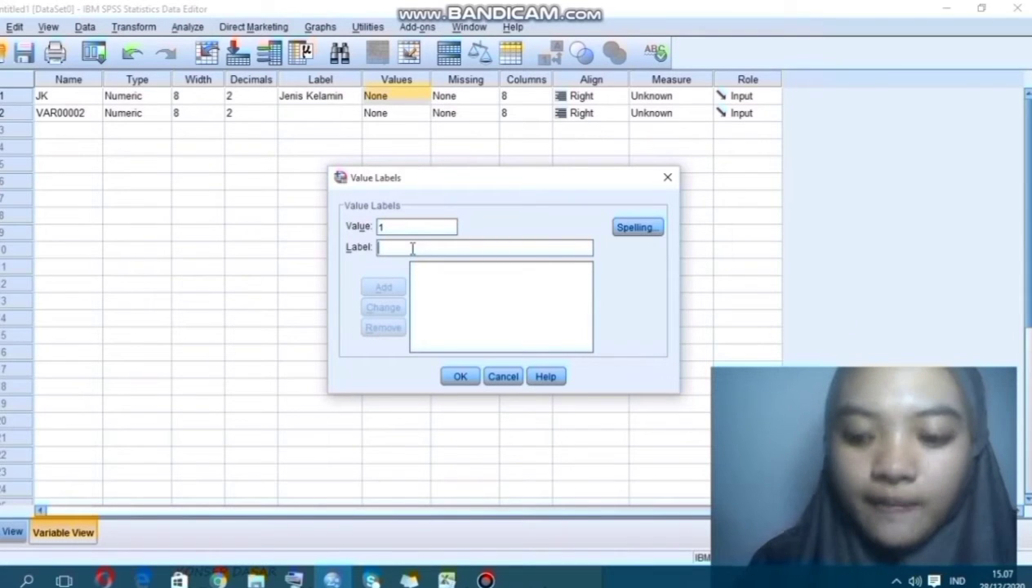
type("L")
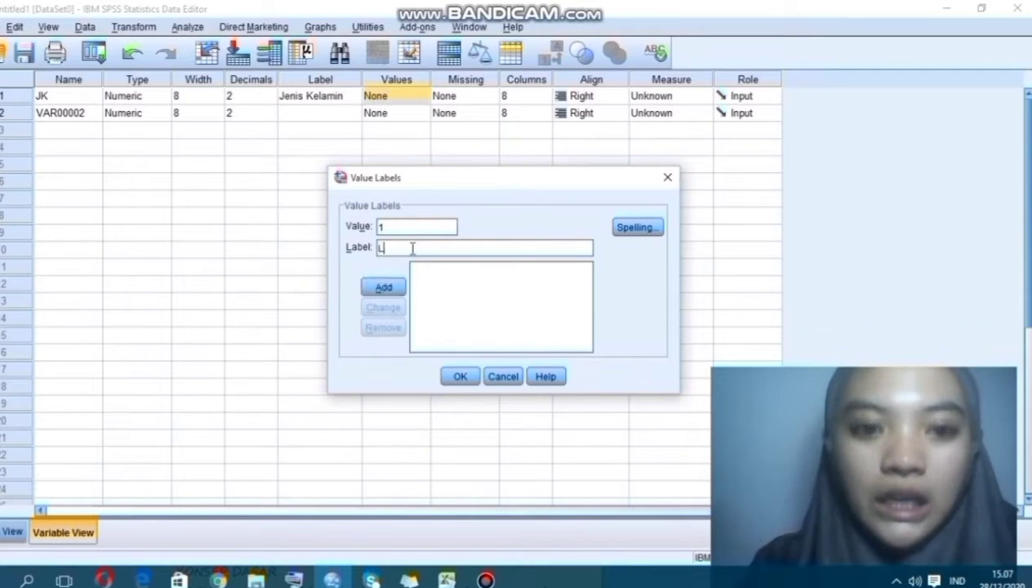
left_click(384, 288)
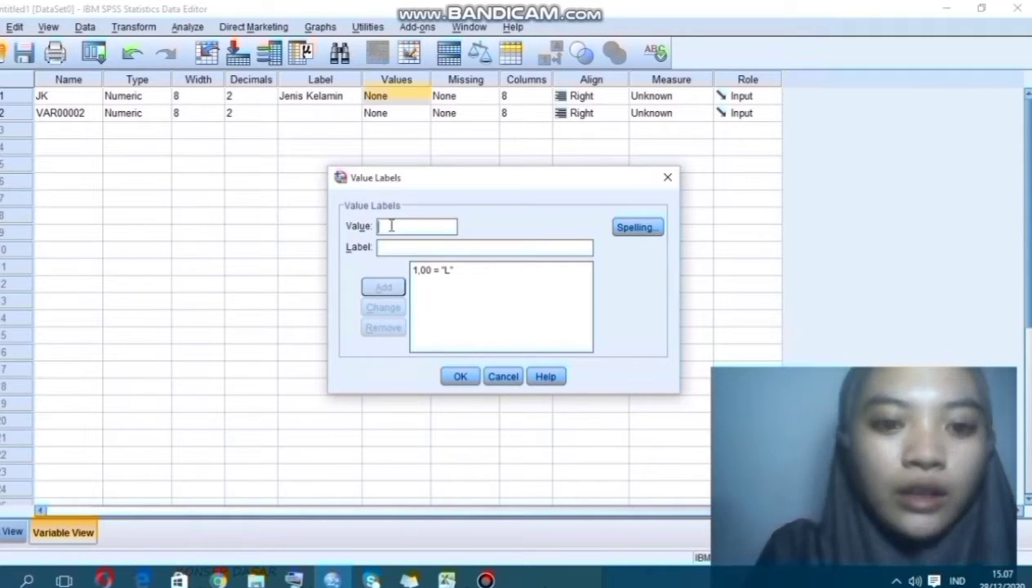
left_click(384, 248)
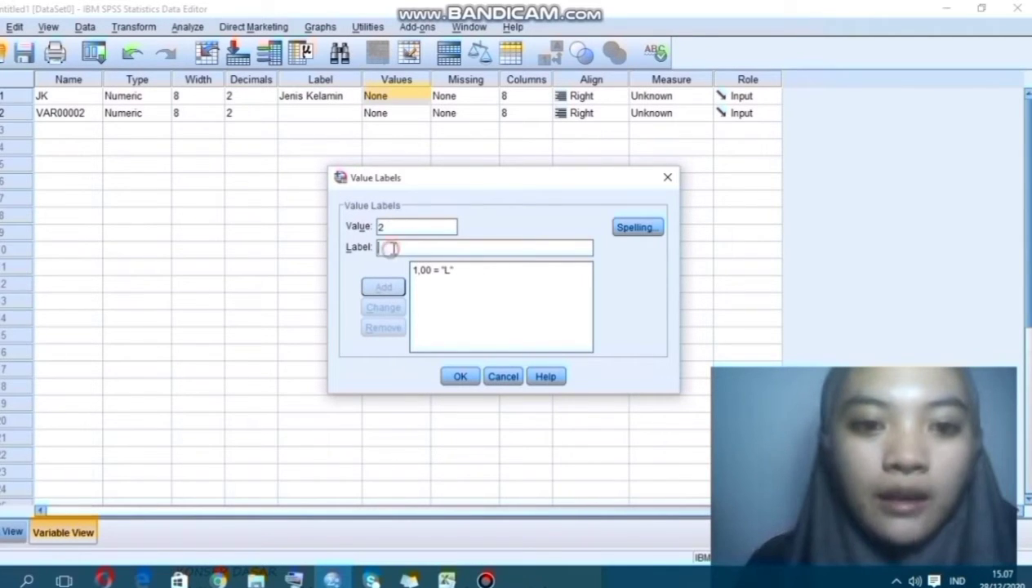
type("P")
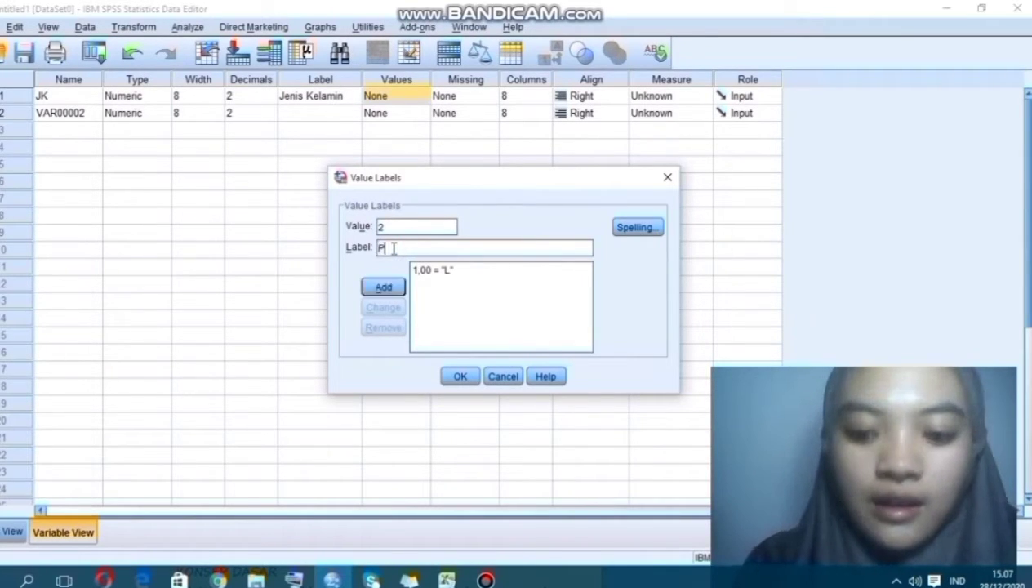
left_click(385, 287)
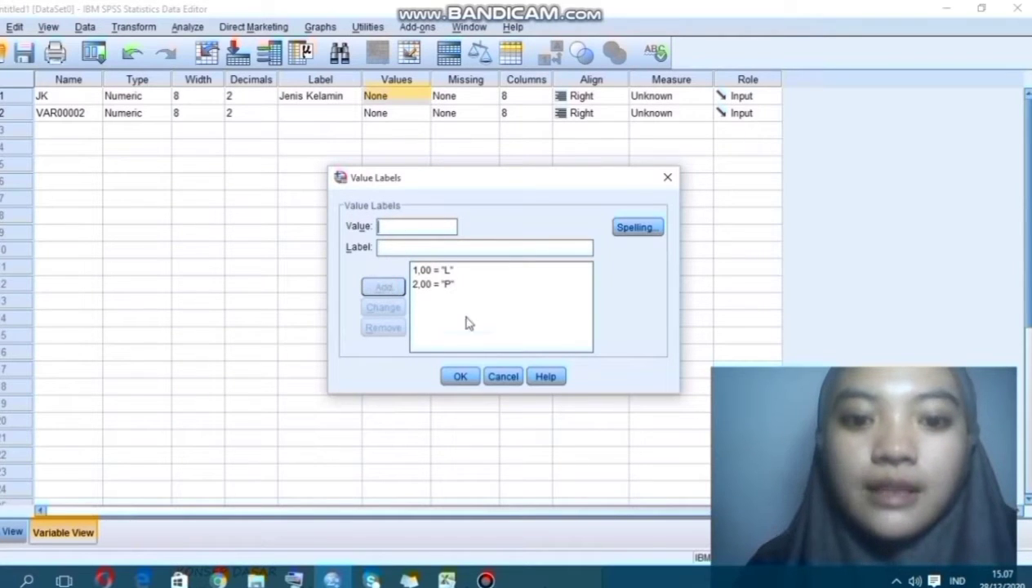
left_click(460, 377)
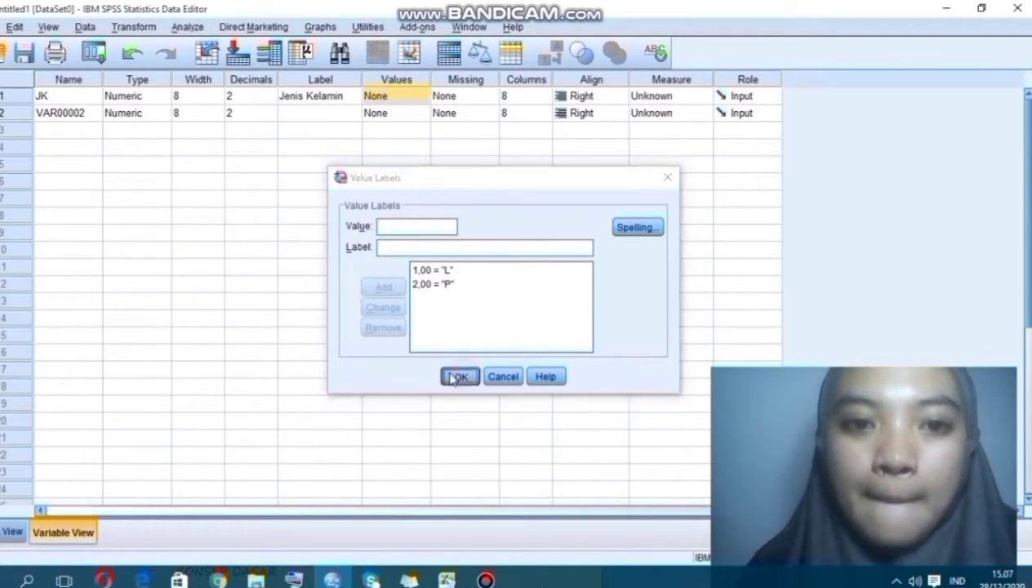
Step: Rename the second variable TP and give it the label Tingkat Pendidikan
left_click(71, 115)
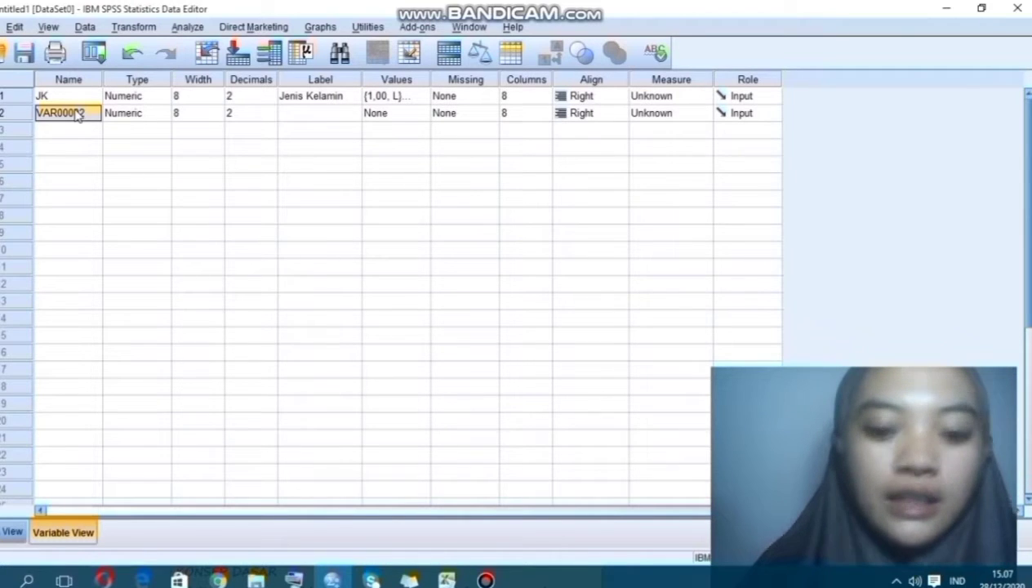
type("T")
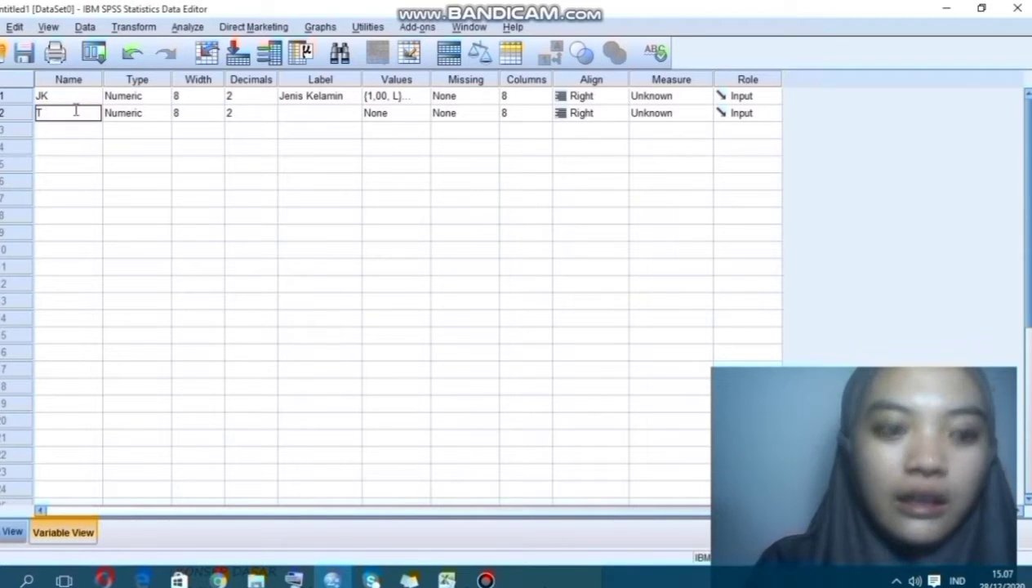
type("P")
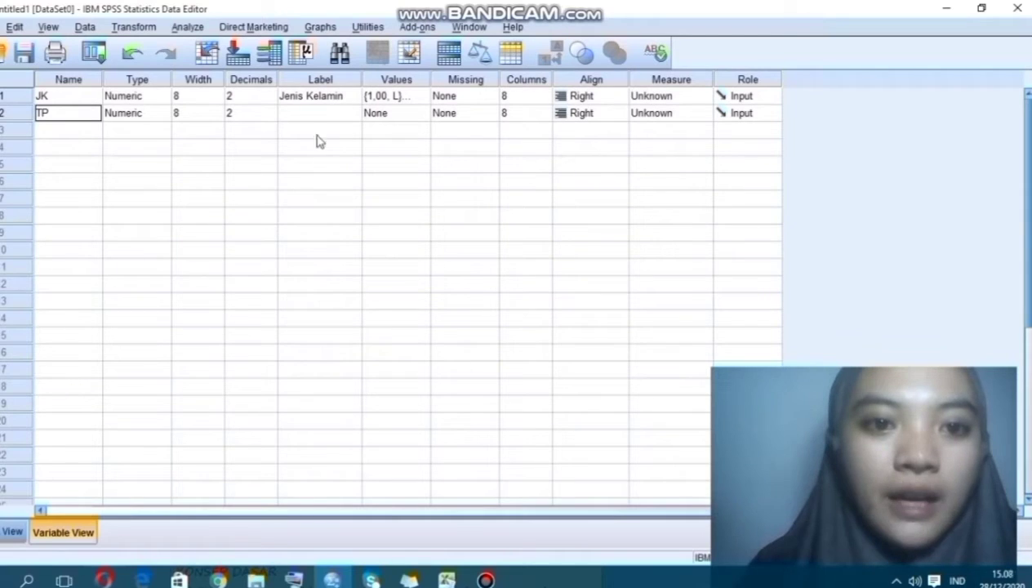
left_click(300, 116)
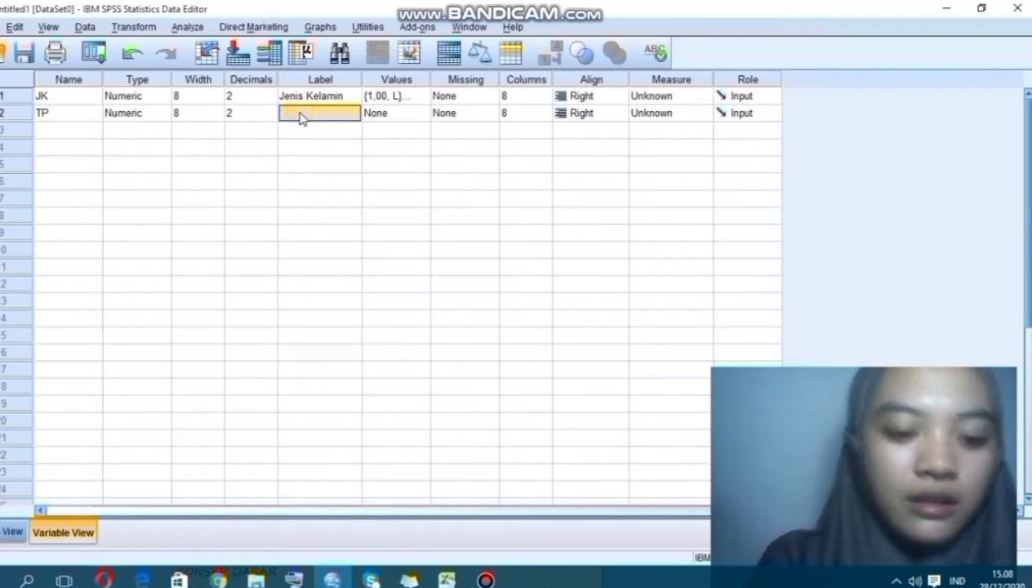
type("Tingkat  Pendi")
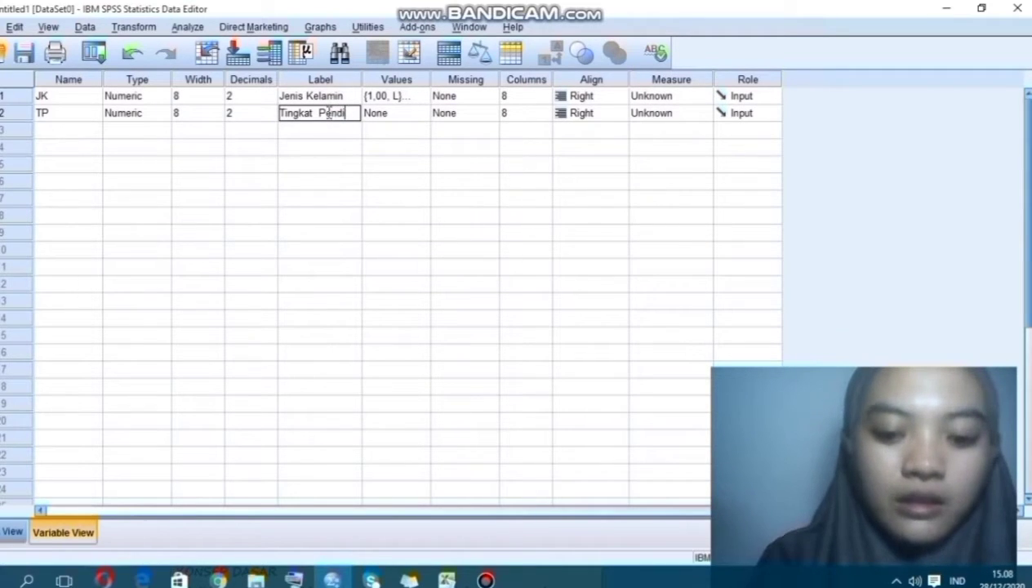
type("an")
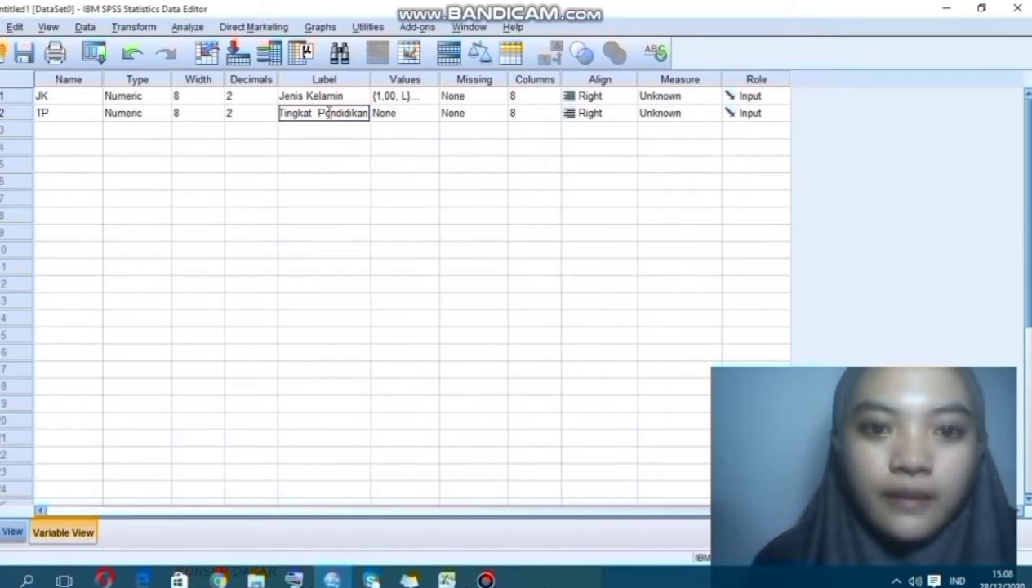
Step: Add the value labels 1 = SMA and 2 = Diploma to the TP variable
left_click(433, 116)
left_click(436, 114)
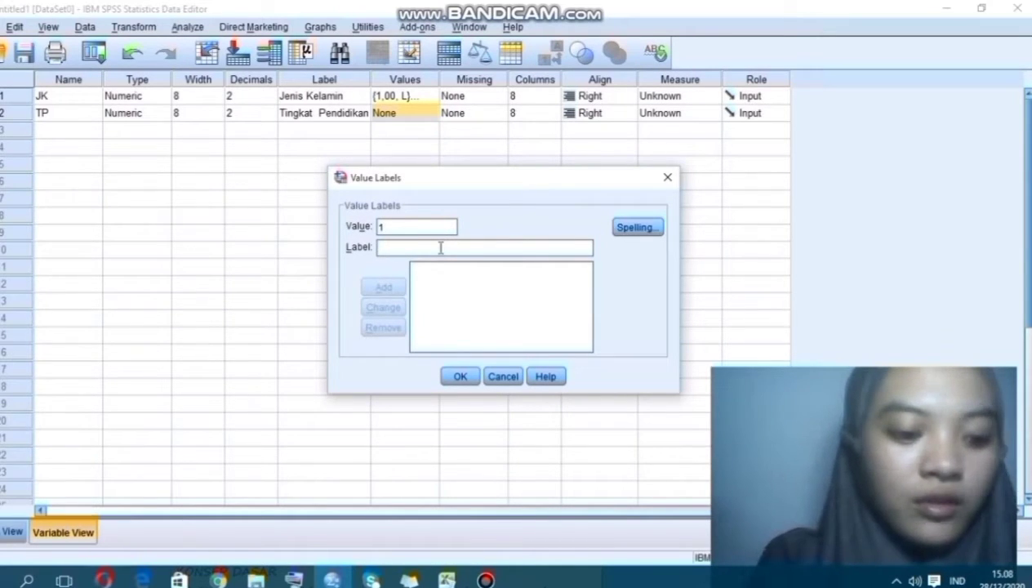
left_click(441, 248)
type("S")
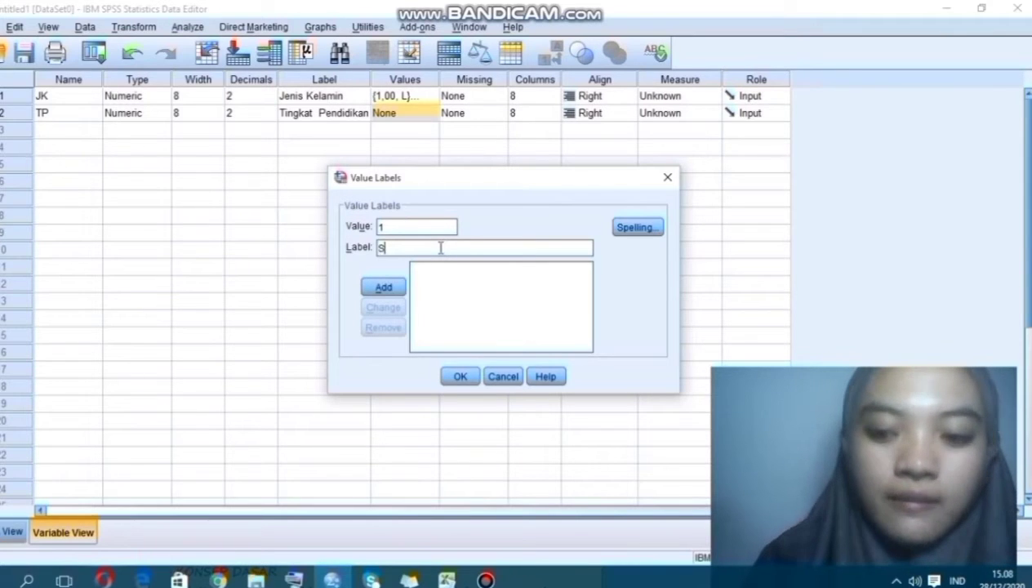
type("MA")
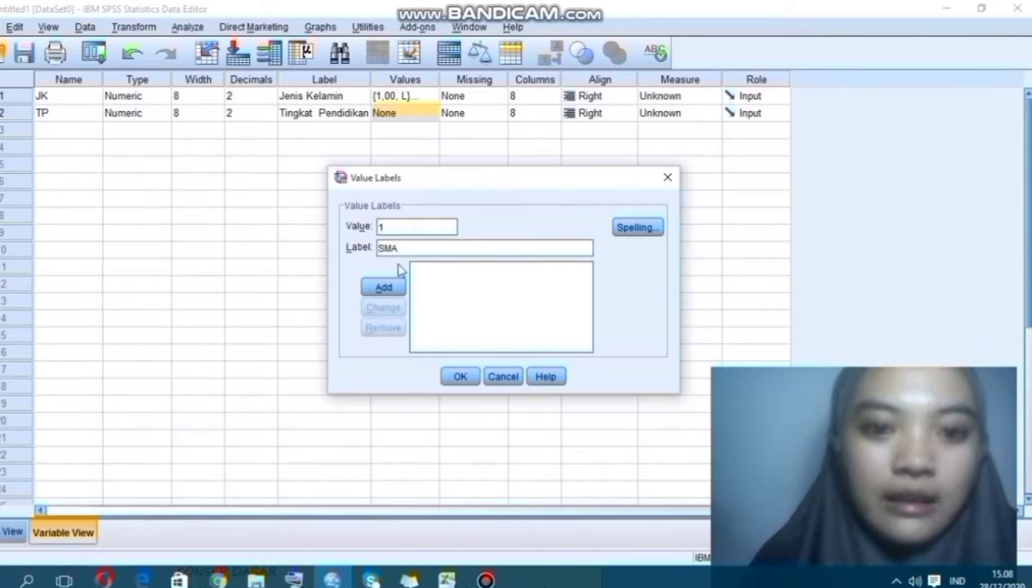
left_click(390, 288)
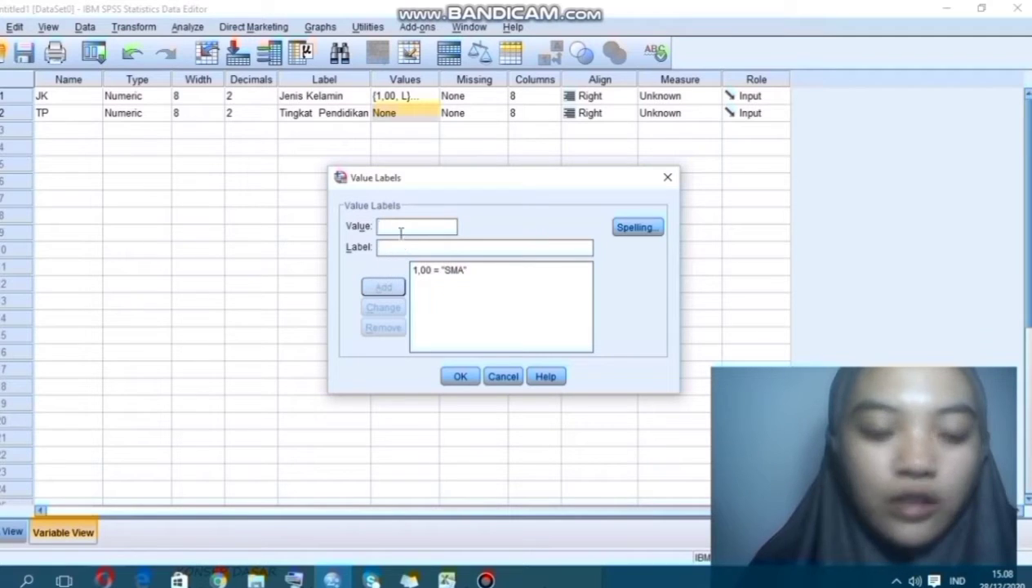
type("2")
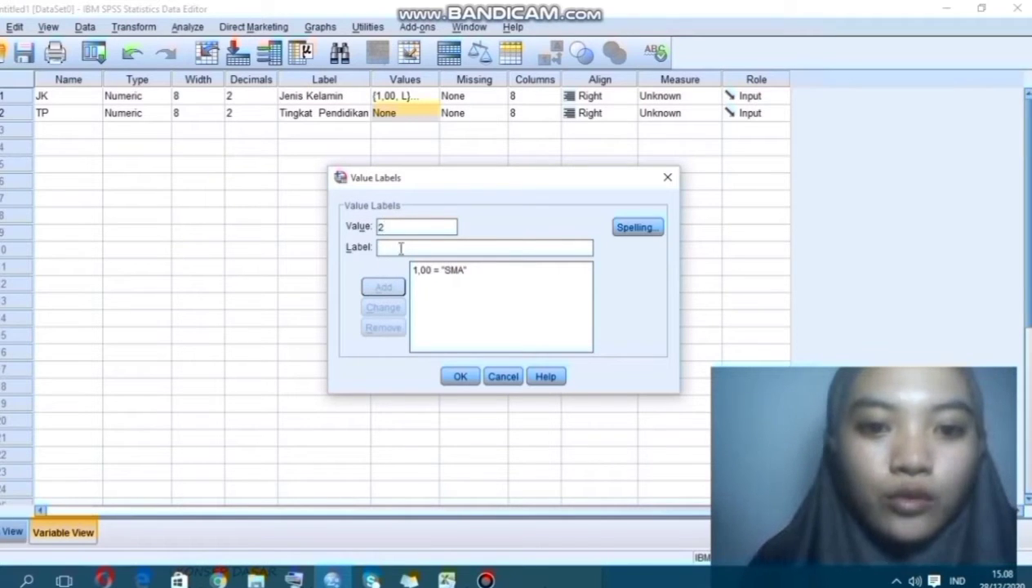
left_click(400, 246)
type("Diploma")
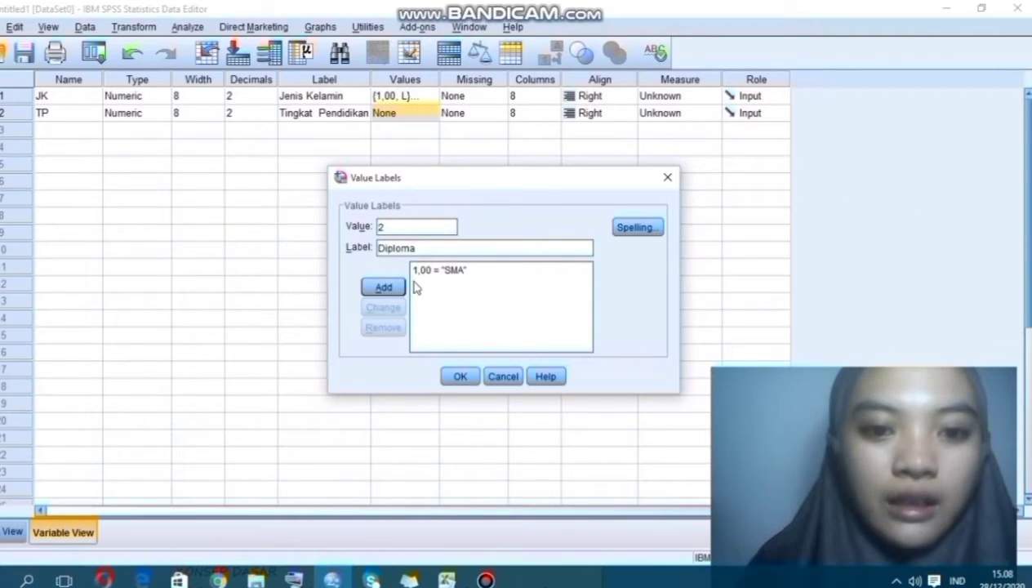
left_click(384, 287)
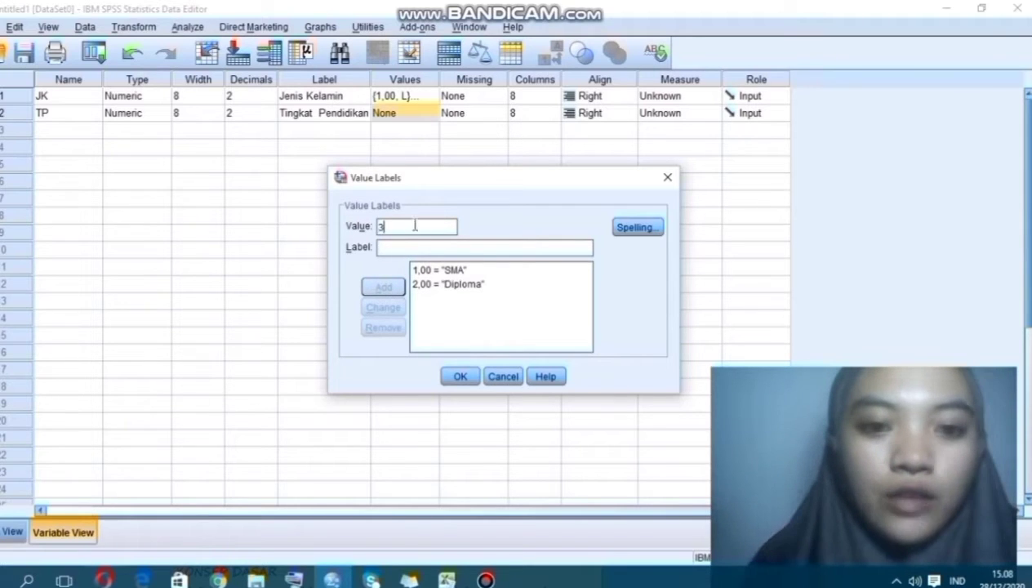
Step: Add the value labels 3 = S1 and 4 = S2 to the TP variable and apply the label definitions
left_click(399, 248)
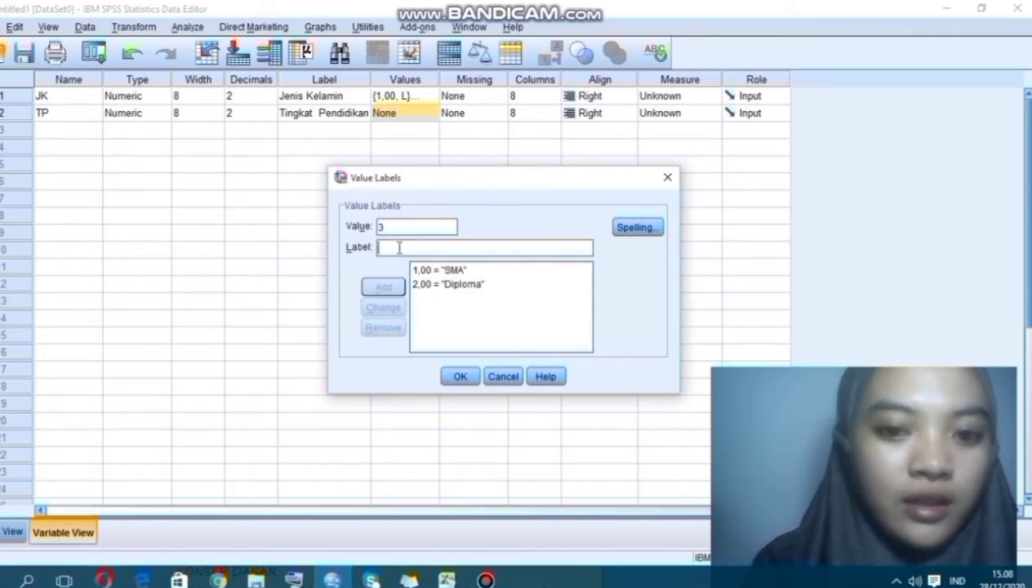
type("S1")
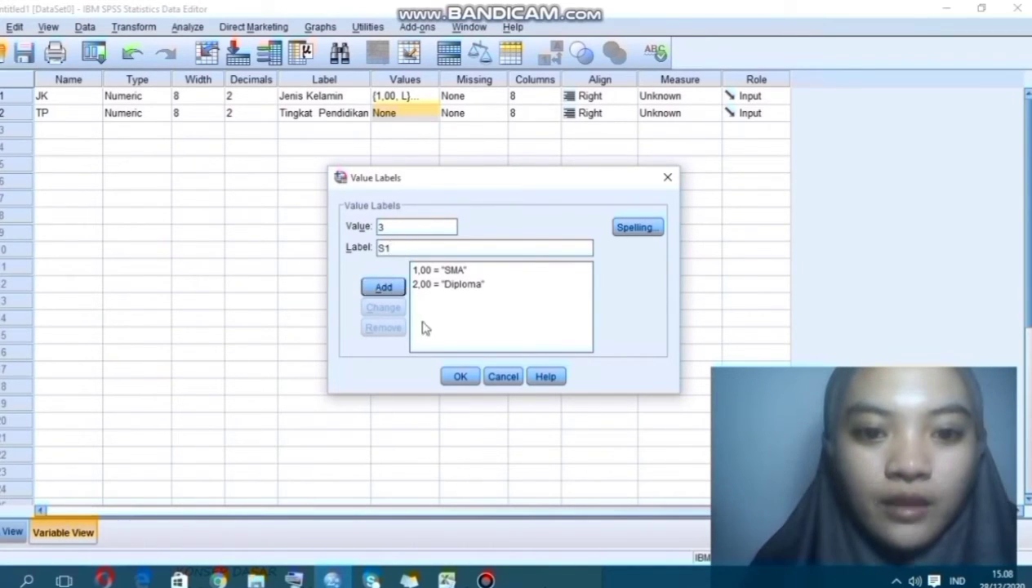
left_click(399, 288)
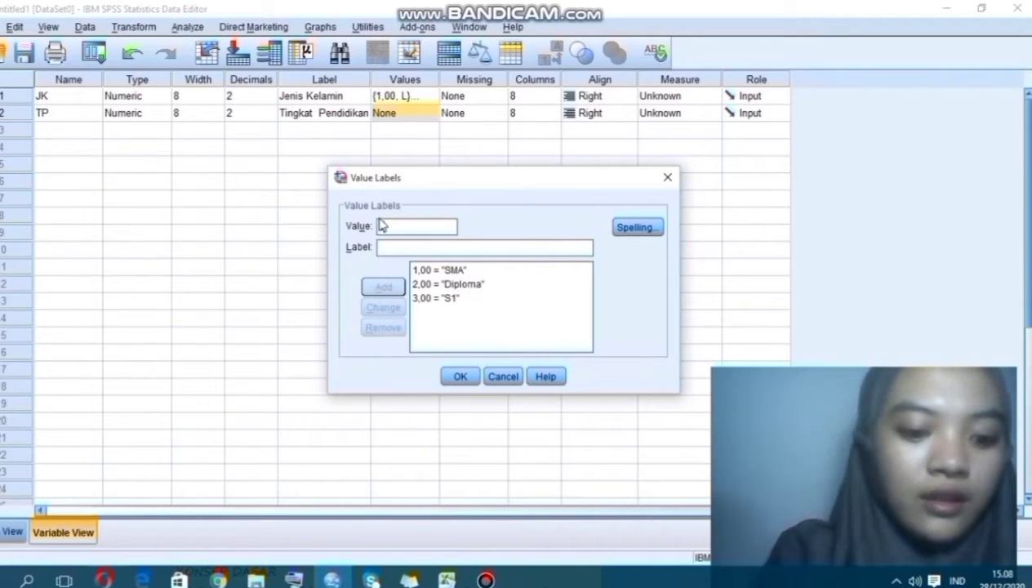
type("4")
left_click(388, 247)
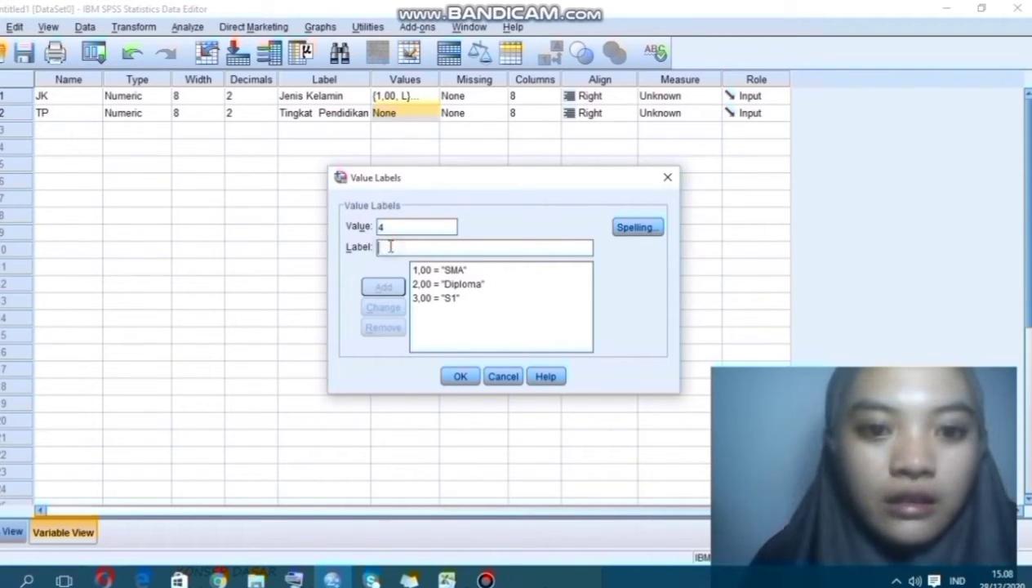
type("S2")
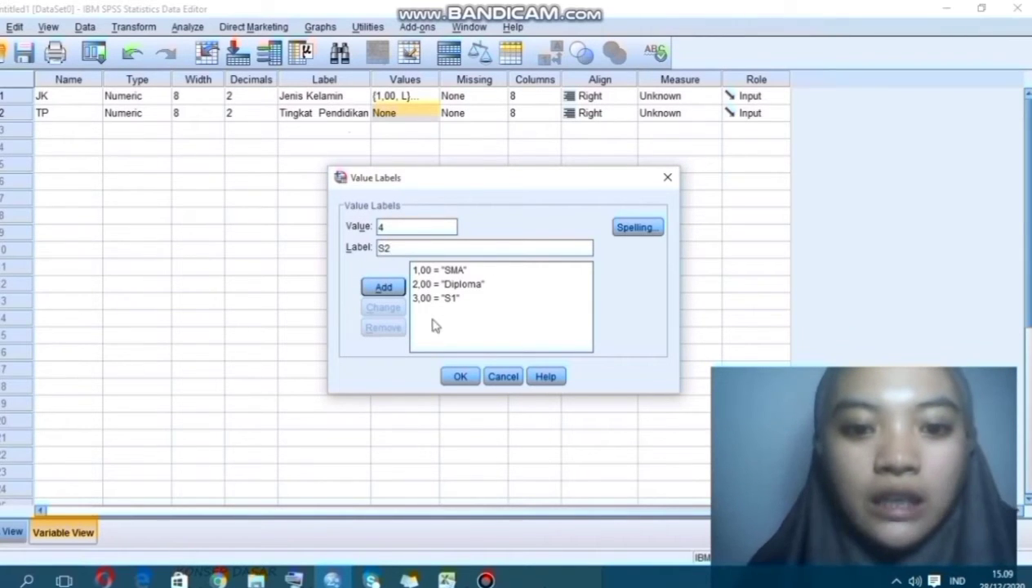
left_click(390, 290)
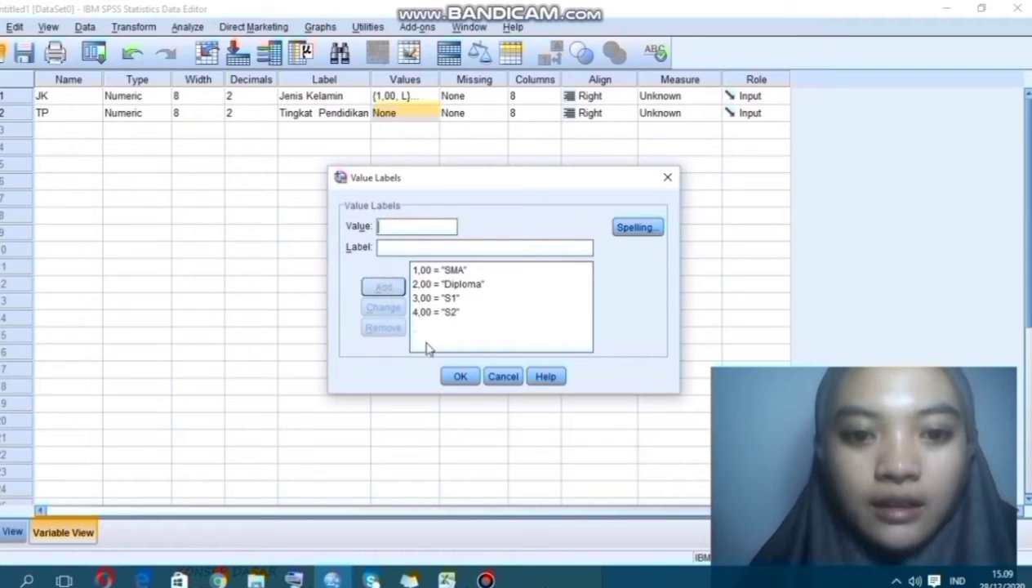
left_click(471, 379)
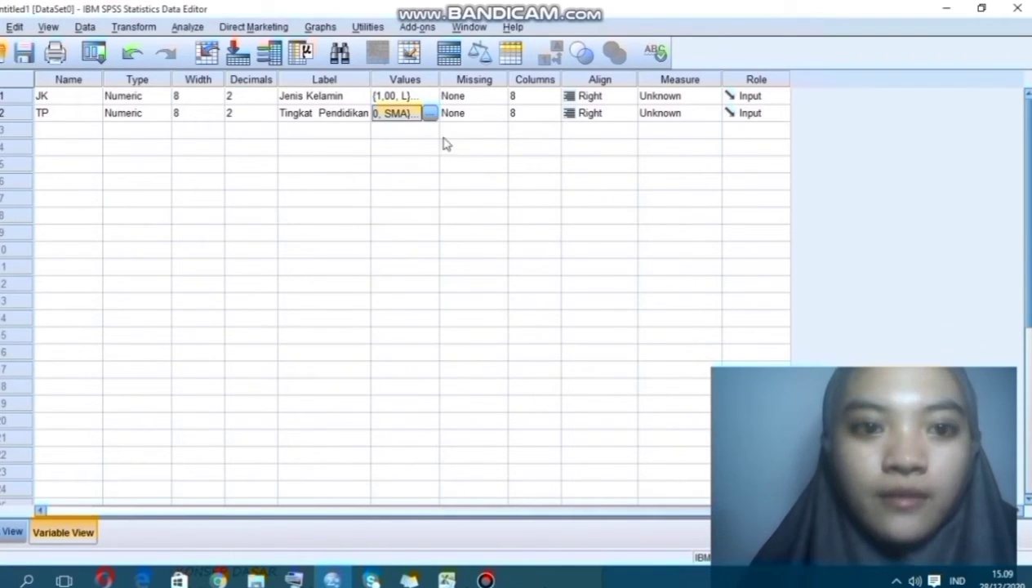
Step: From the data view, set up a Crosstabs analysis with Jenis Kelamin as the row variable and Tingkat Pendidikan as the column variable
left_click(10, 532)
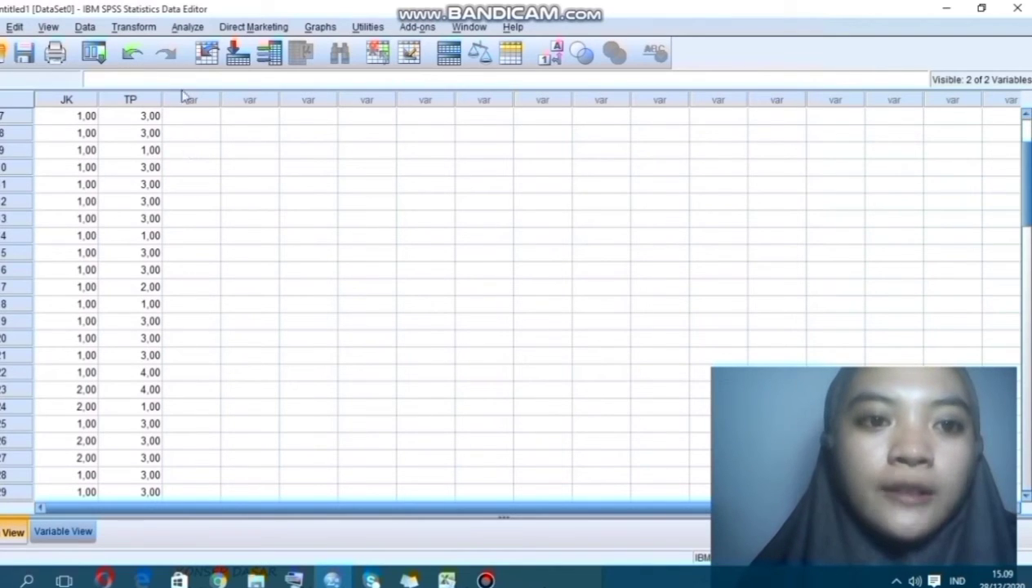
left_click(194, 28)
mouse_move(214, 72)
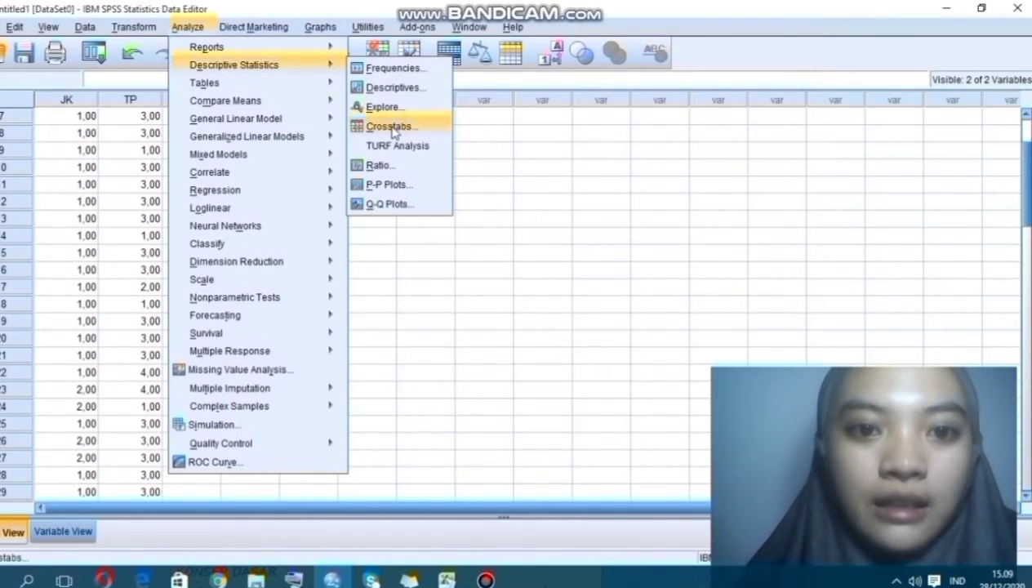
left_click(391, 128)
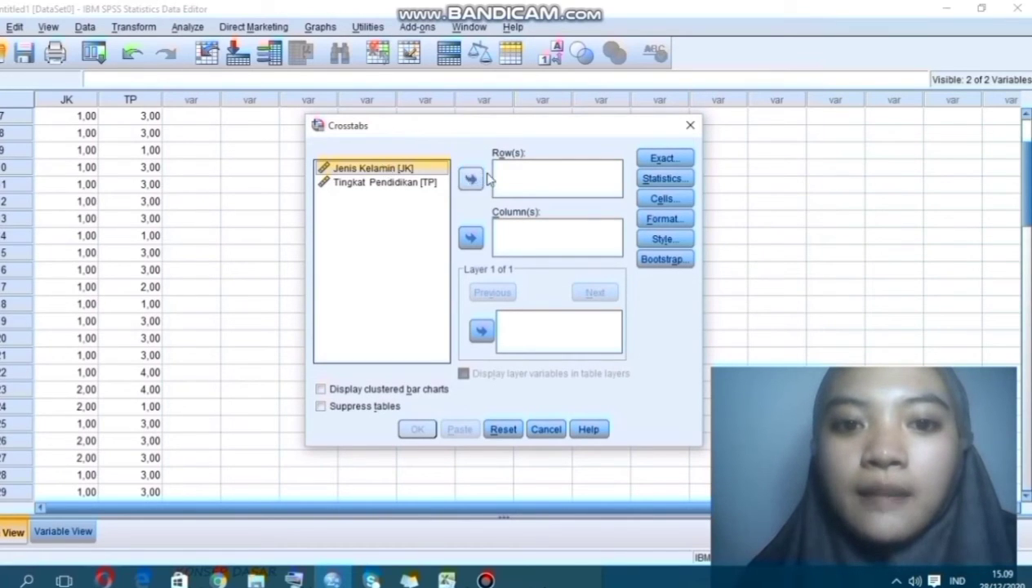
left_click(471, 180)
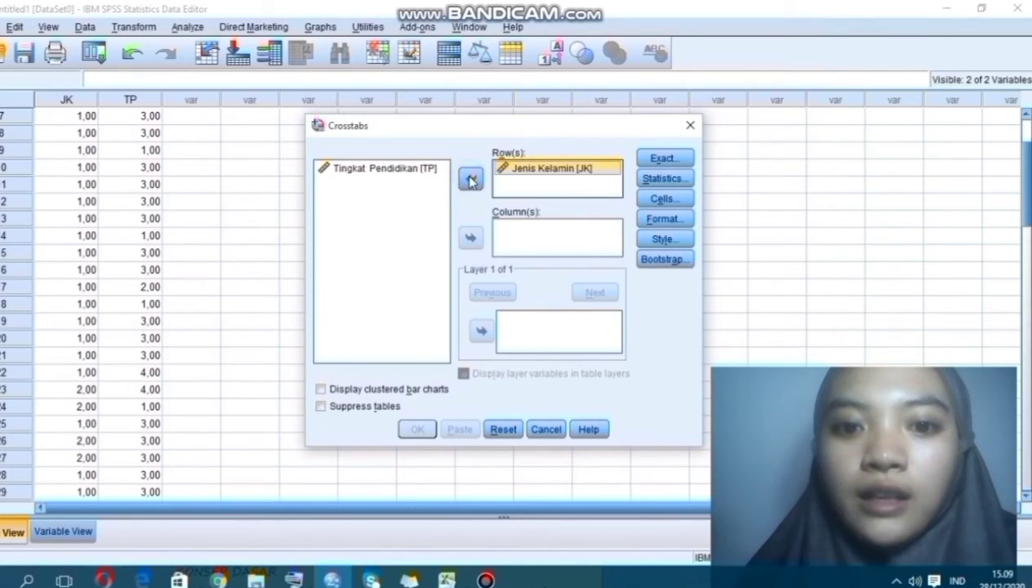
left_click(371, 169)
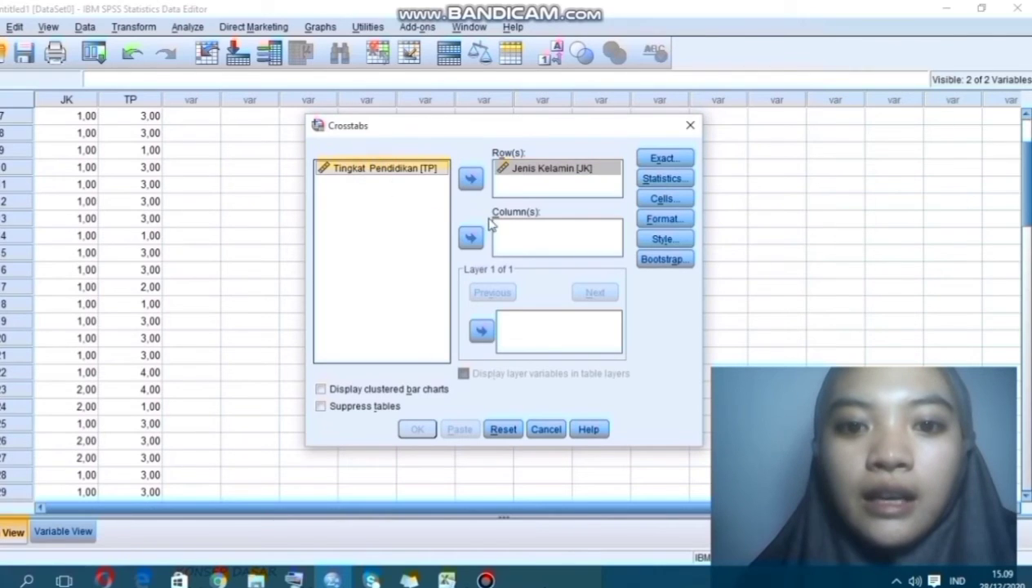
left_click(470, 238)
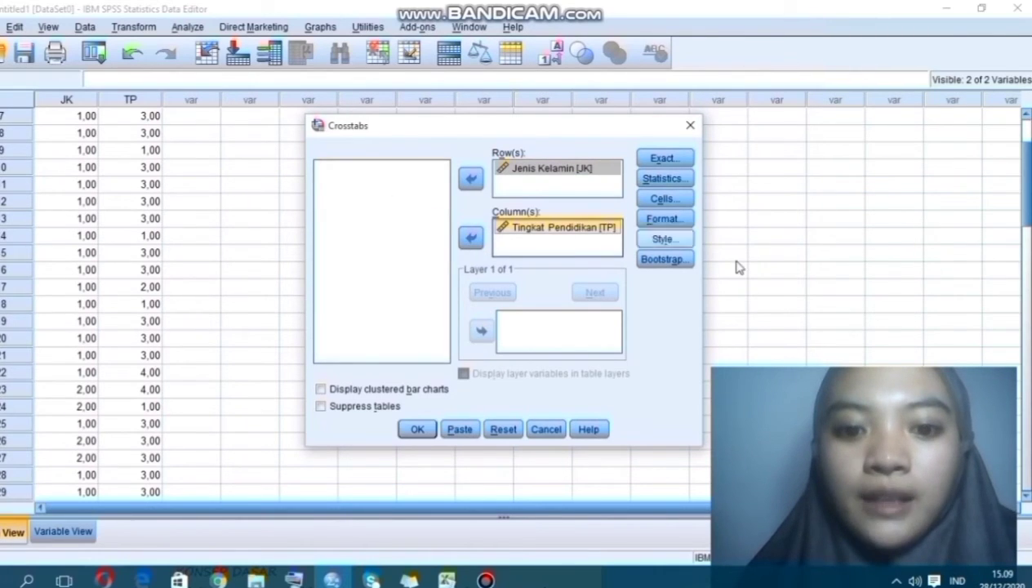
Step: Include the Chi-square statistic, run the Crosstabs analysis and look through its output tables
left_click(661, 178)
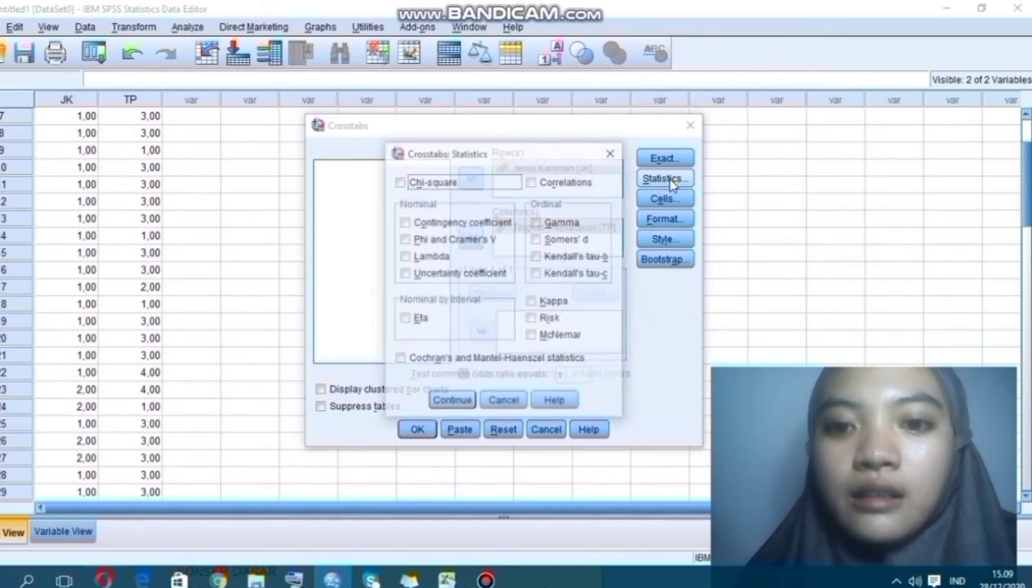
left_click(400, 181)
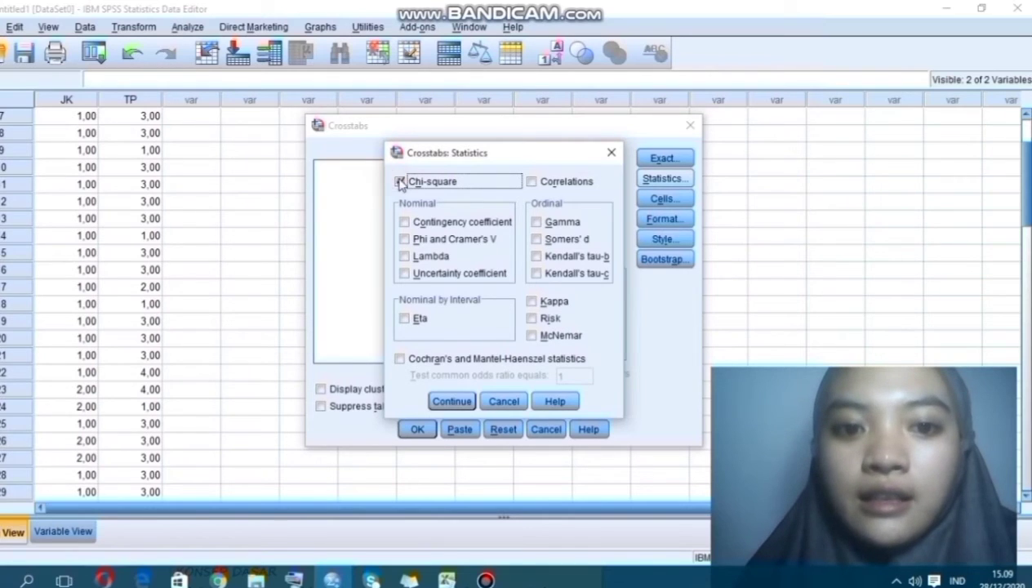
left_click(450, 401)
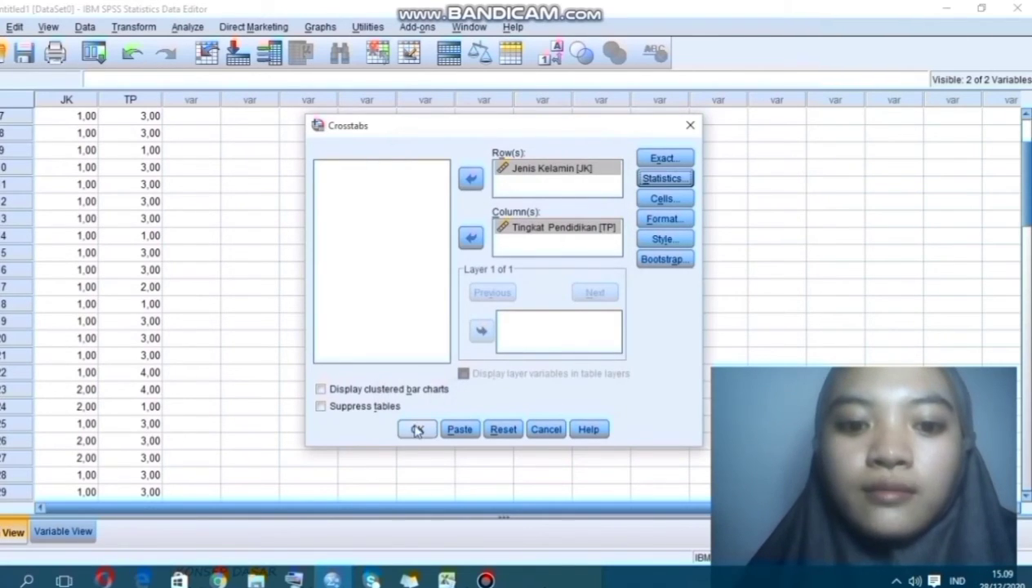
left_click(416, 430)
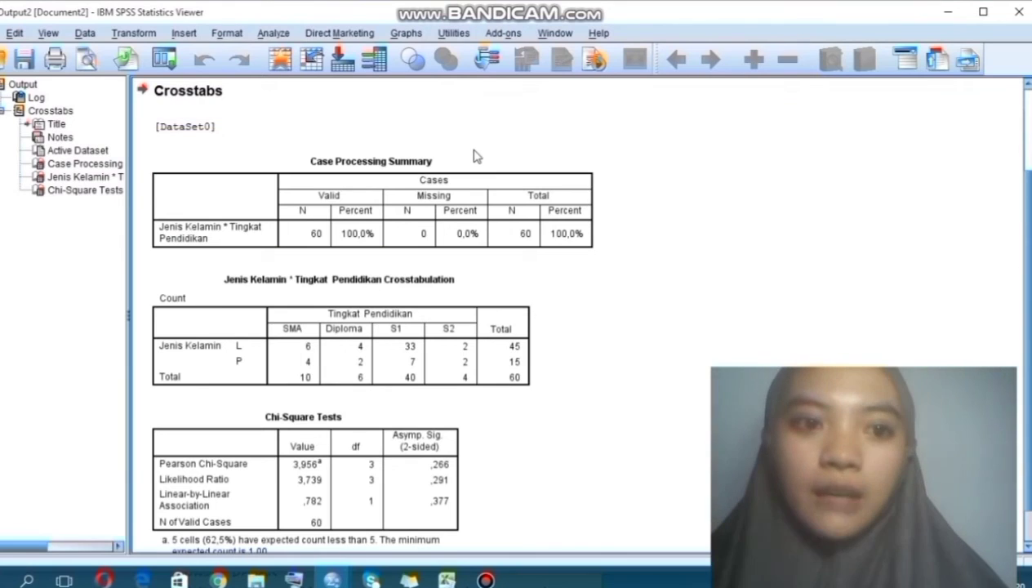
scroll(290, 138, "up", 2)
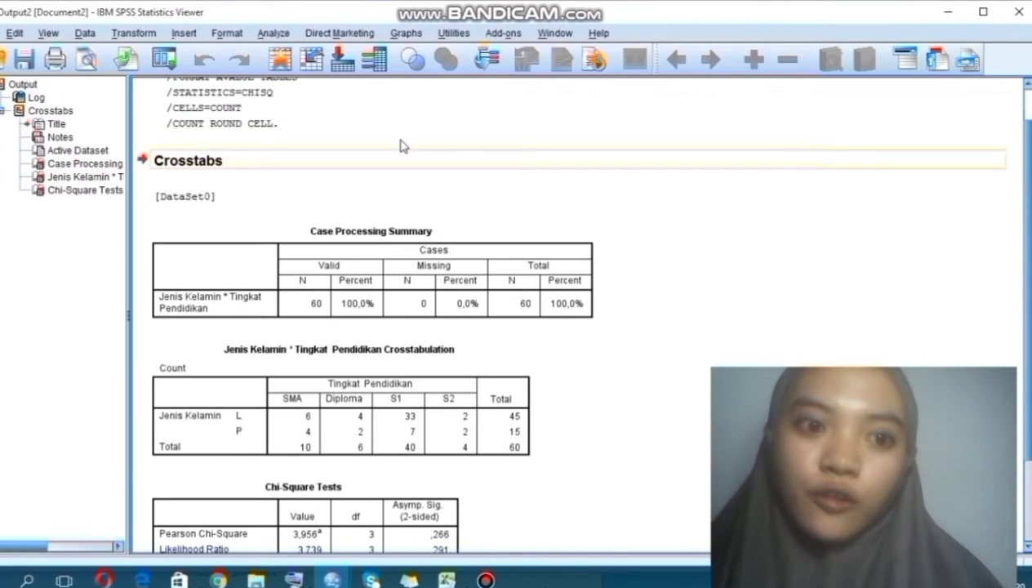
scroll(401, 146, "down", 3)
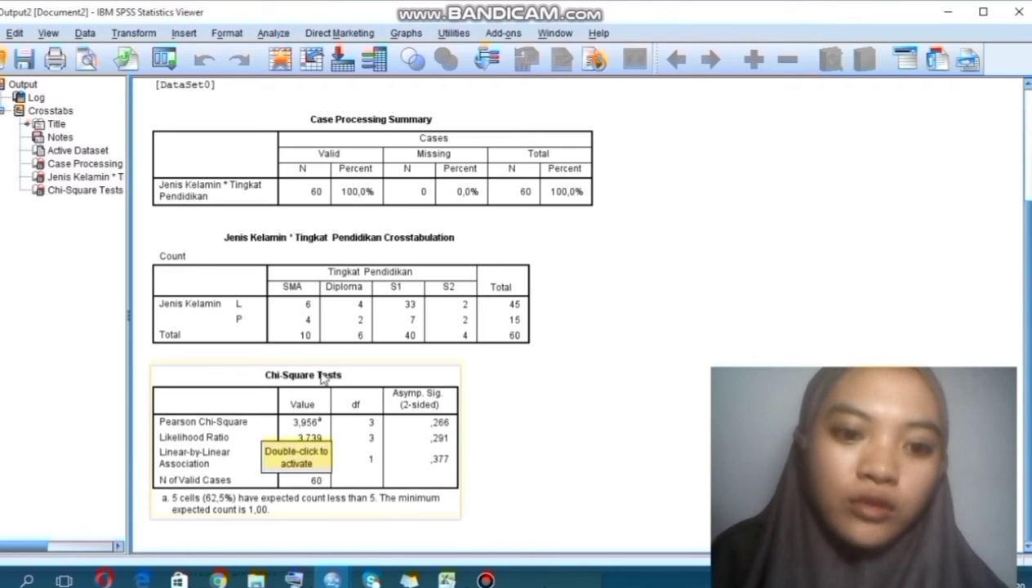
Step: Uncover the desktop note with the Chi Square decision rules and arrange a smaller, vertically extended output window beside it
left_click(946, 14)
left_click(946, 13)
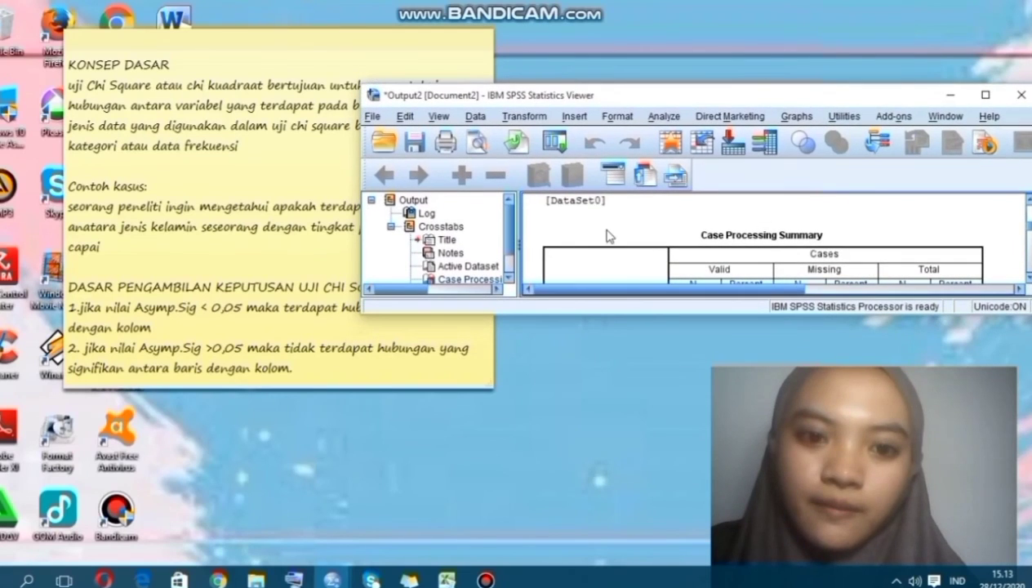
left_click(314, 55)
left_click_drag(233, 44, 49, 1)
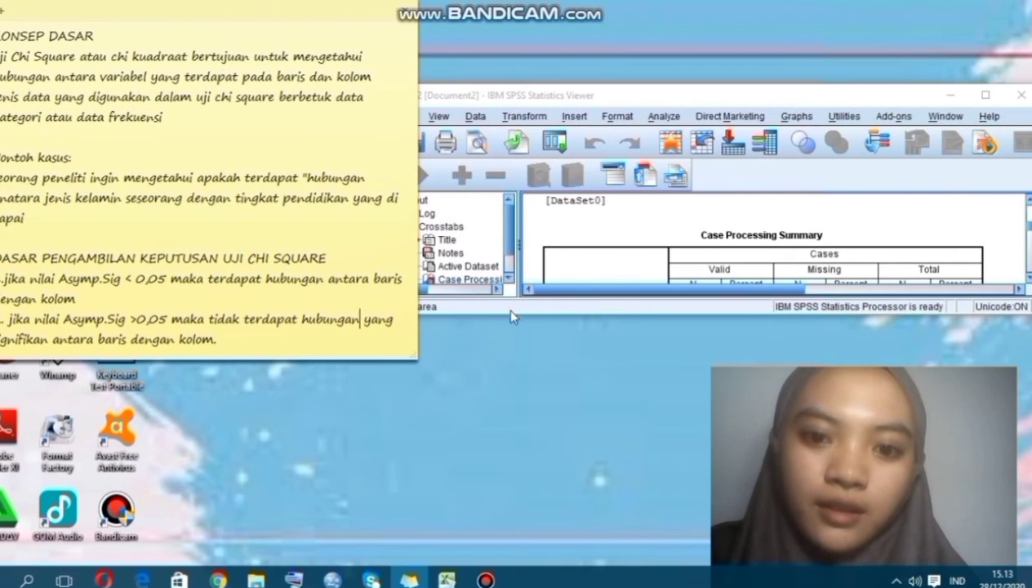
left_click_drag(510, 315, 510, 543)
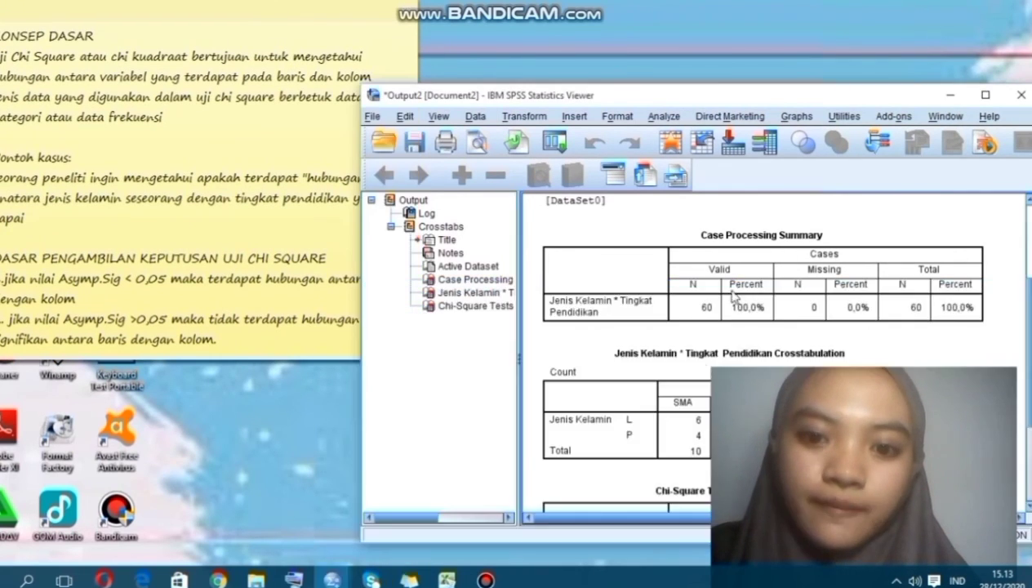
scroll(733, 296, "down", 3)
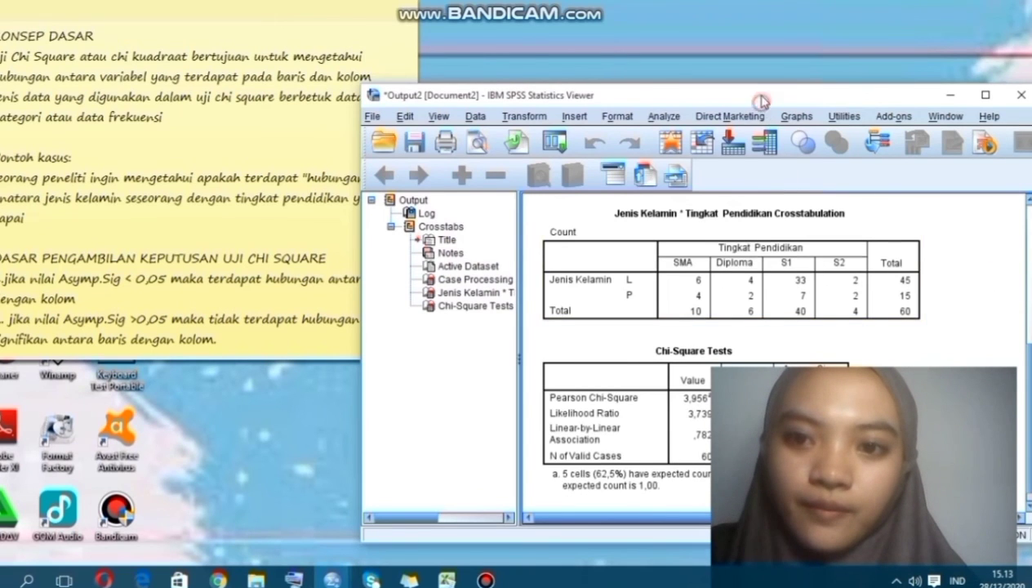
Step: Reposition the output window and the note so the Chi-Square Tests table and the Asymp.Sig decision rules are readable together
left_click_drag(761, 101, 786, 1)
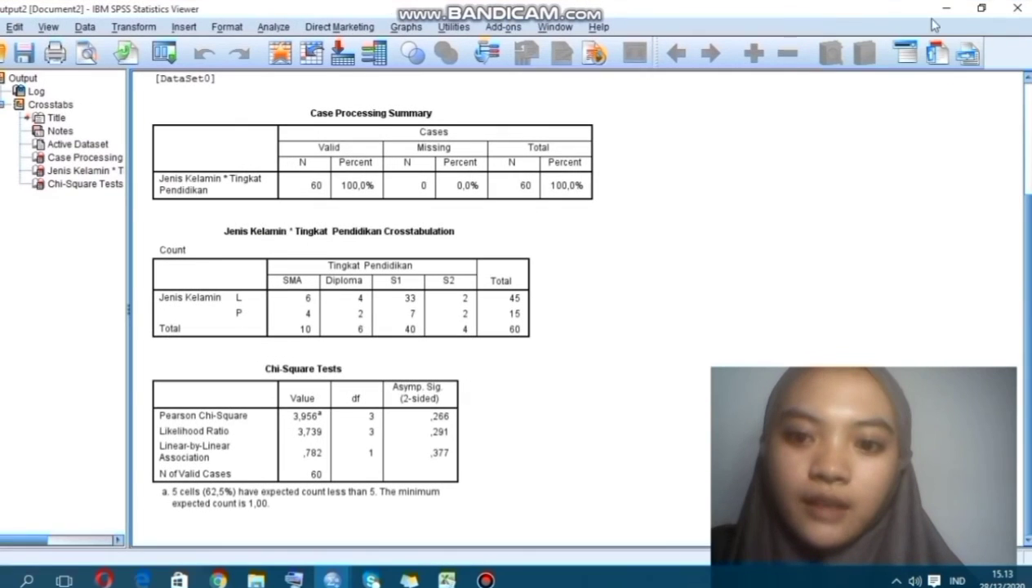
left_click(982, 8)
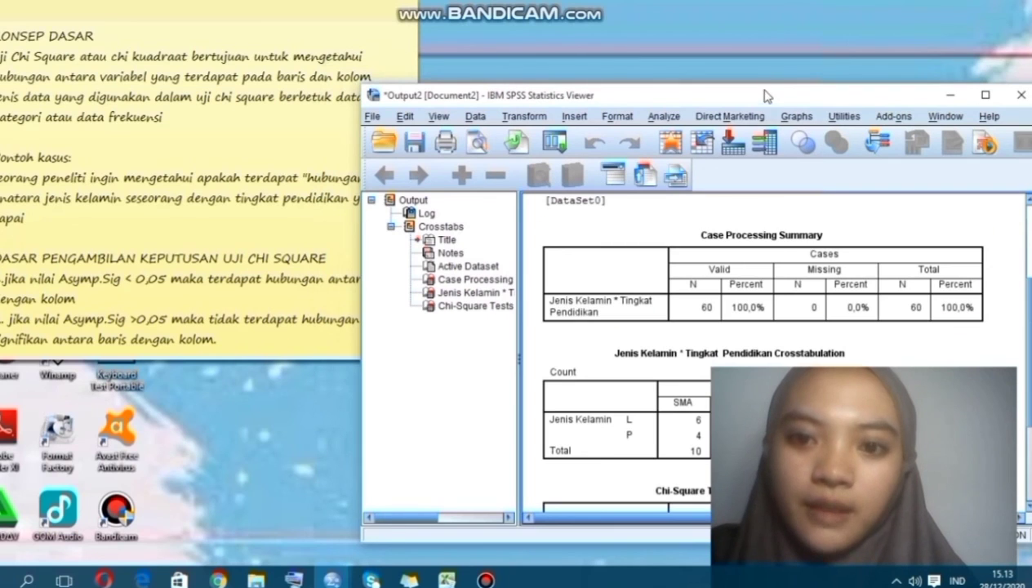
left_click_drag(763, 103, 765, 20)
scroll(829, 201, "down", 3)
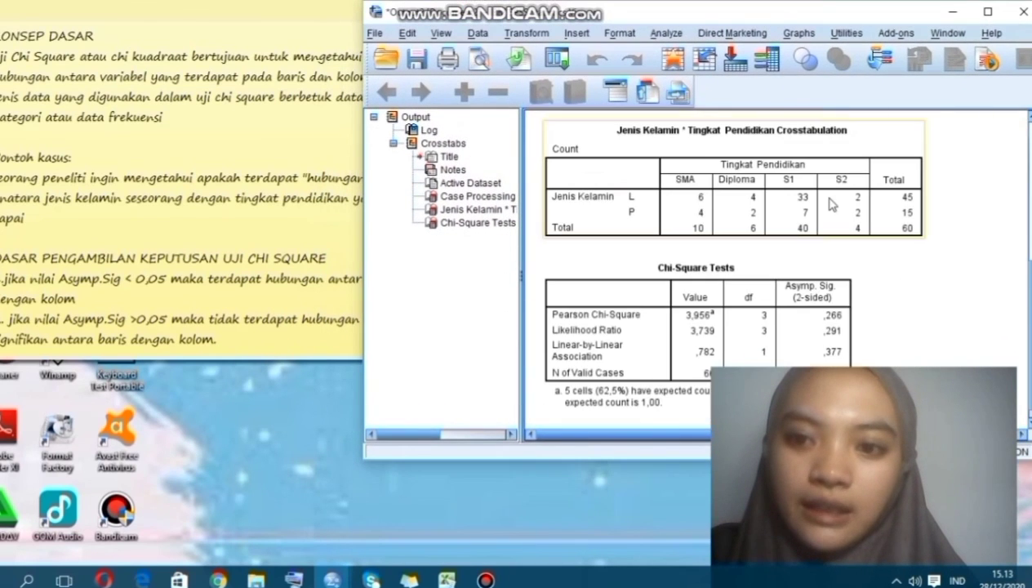
left_click(686, 304)
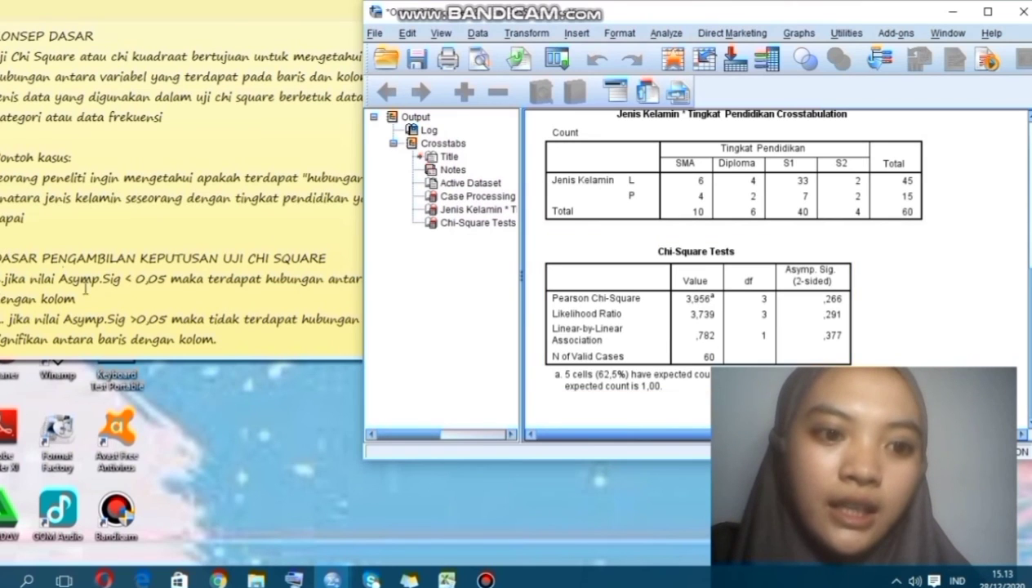
left_click(208, 22)
left_click_drag(209, 23, 185, 23)
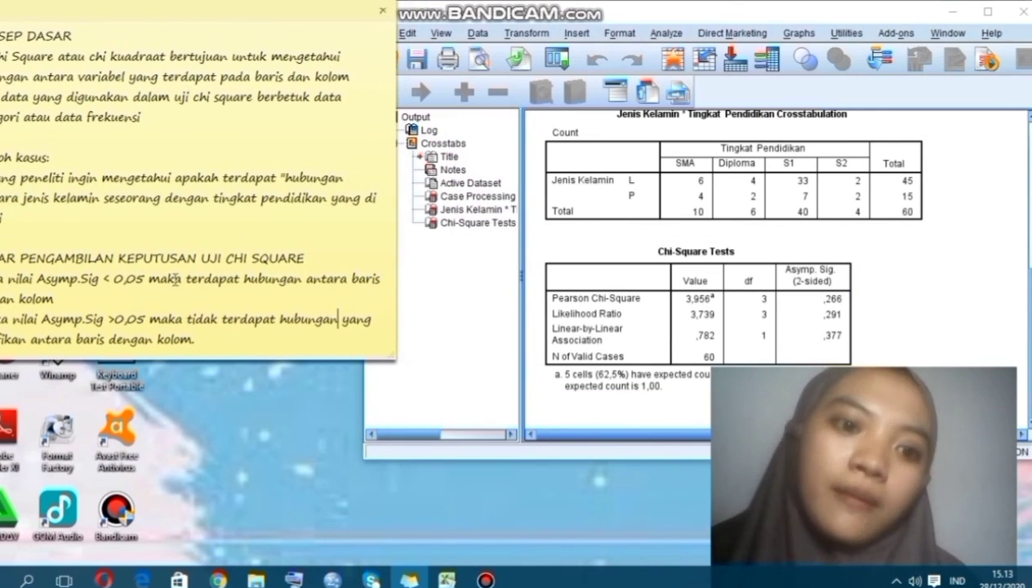